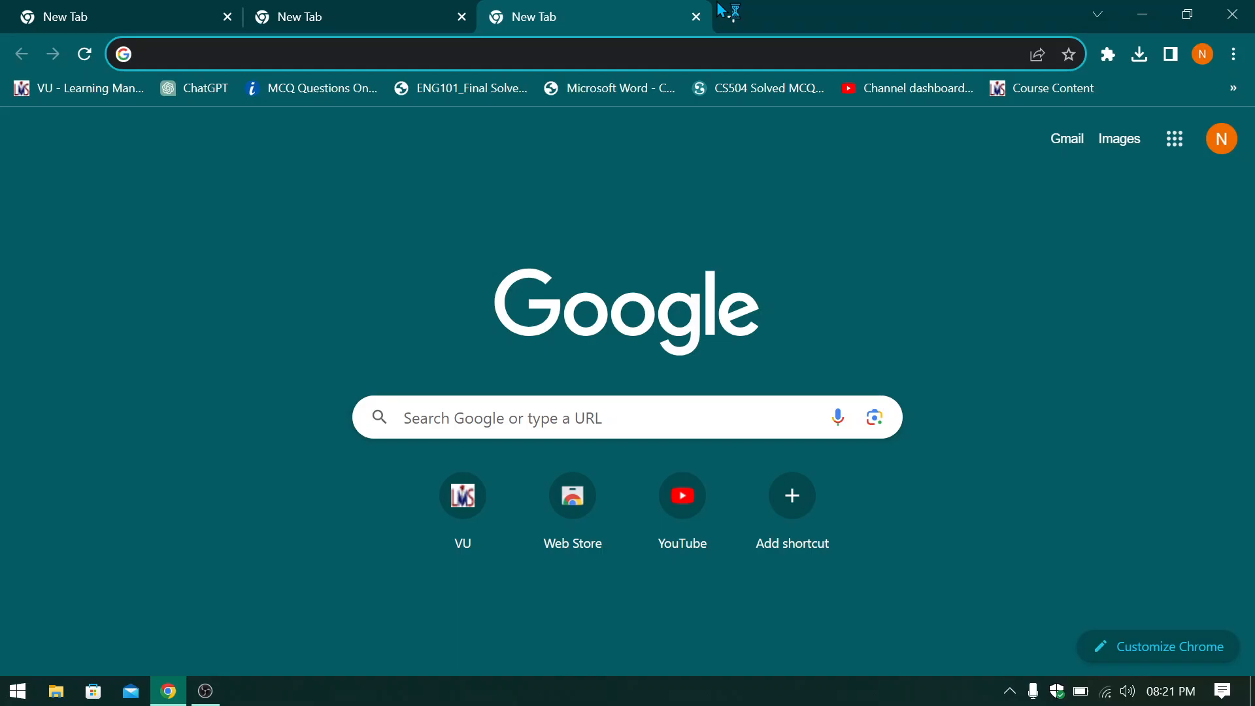
- Search the web for "install dev c++" and open the Dev-C++ official website on bloodshed.net
text(ins)
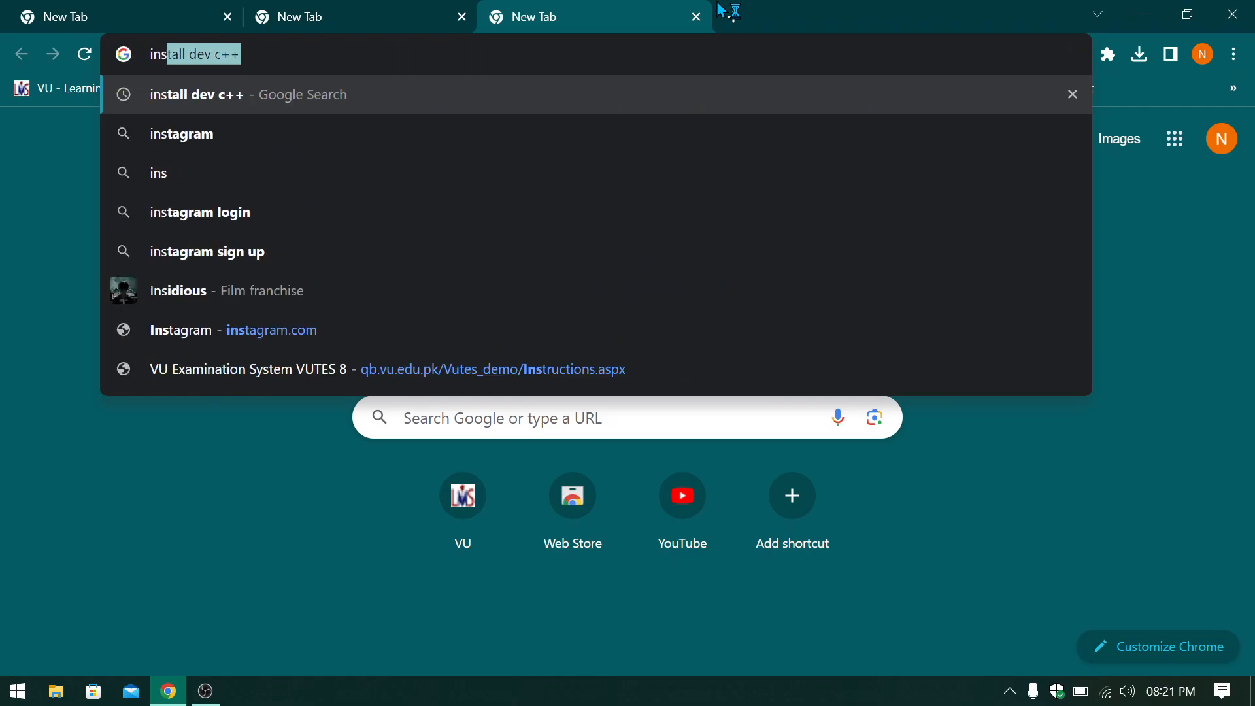
text(t)
key(Return)
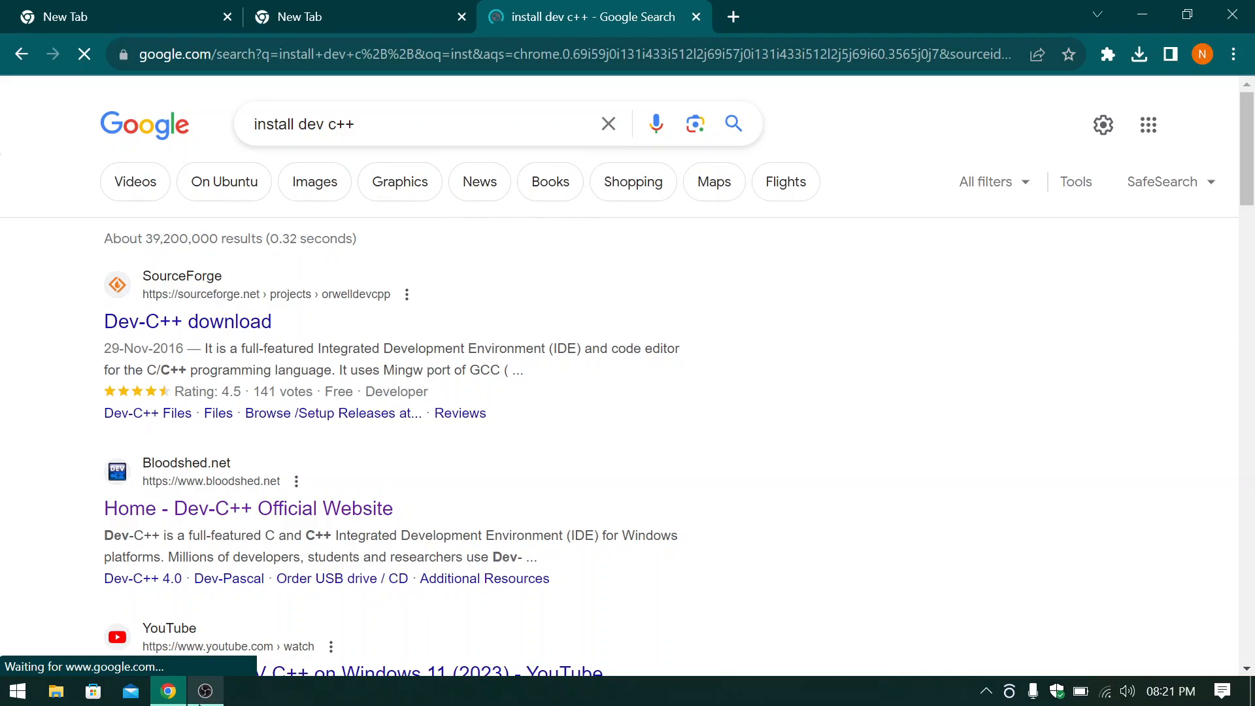
click(205, 691)
click(176, 698)
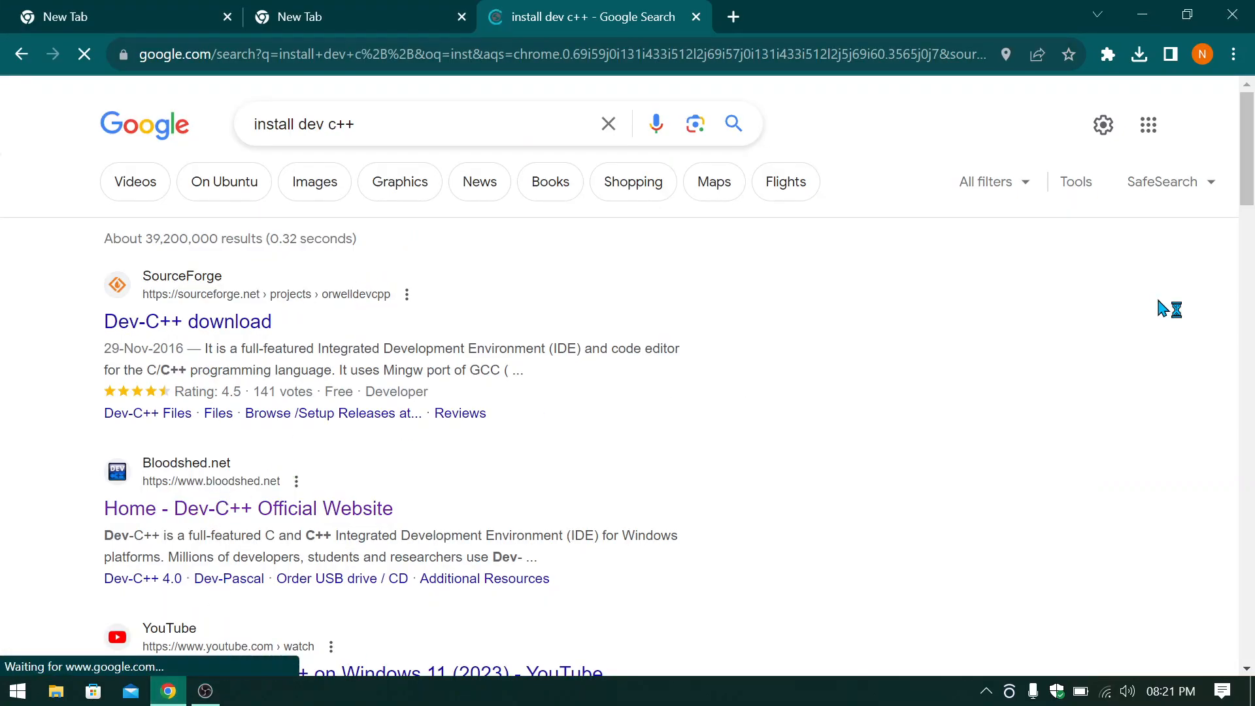
drag(1250, 197, 1251, 239)
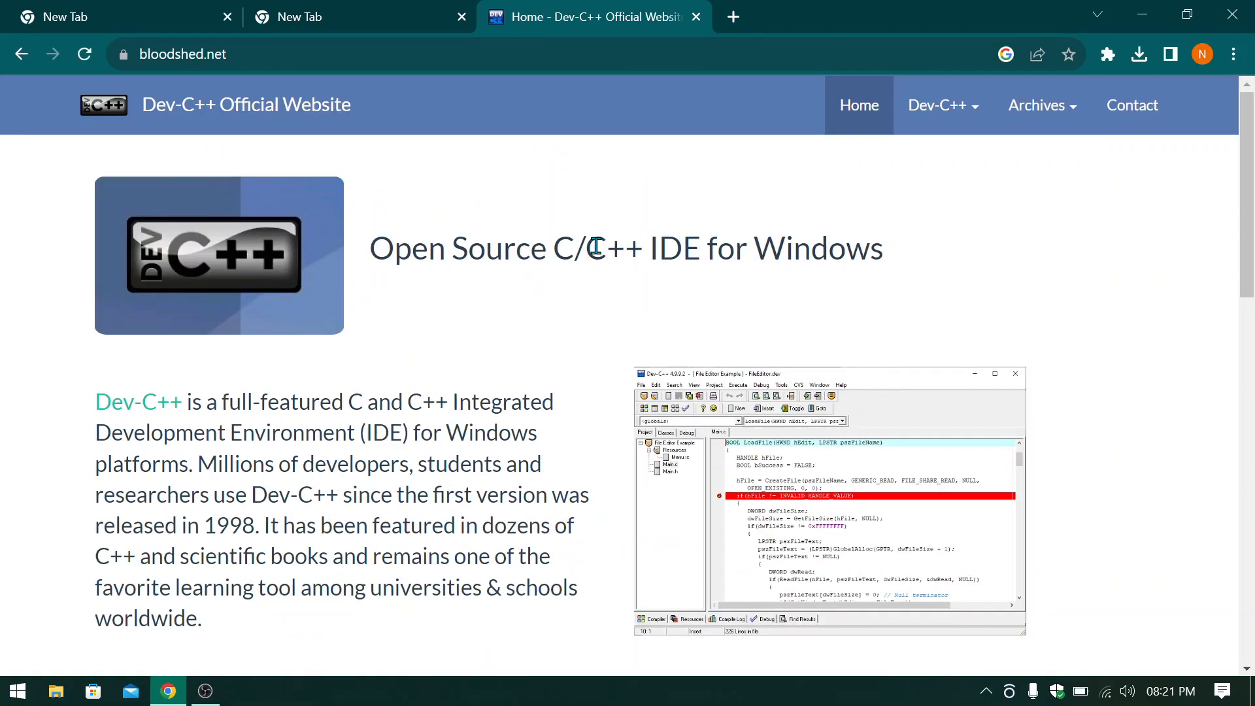
- Download the original Dev-C++ 5 installer with the Mingw compiler and check its progress among the recent downloads
scroll(1252, 269, down, 3)
scroll(1252, 270, down, 3)
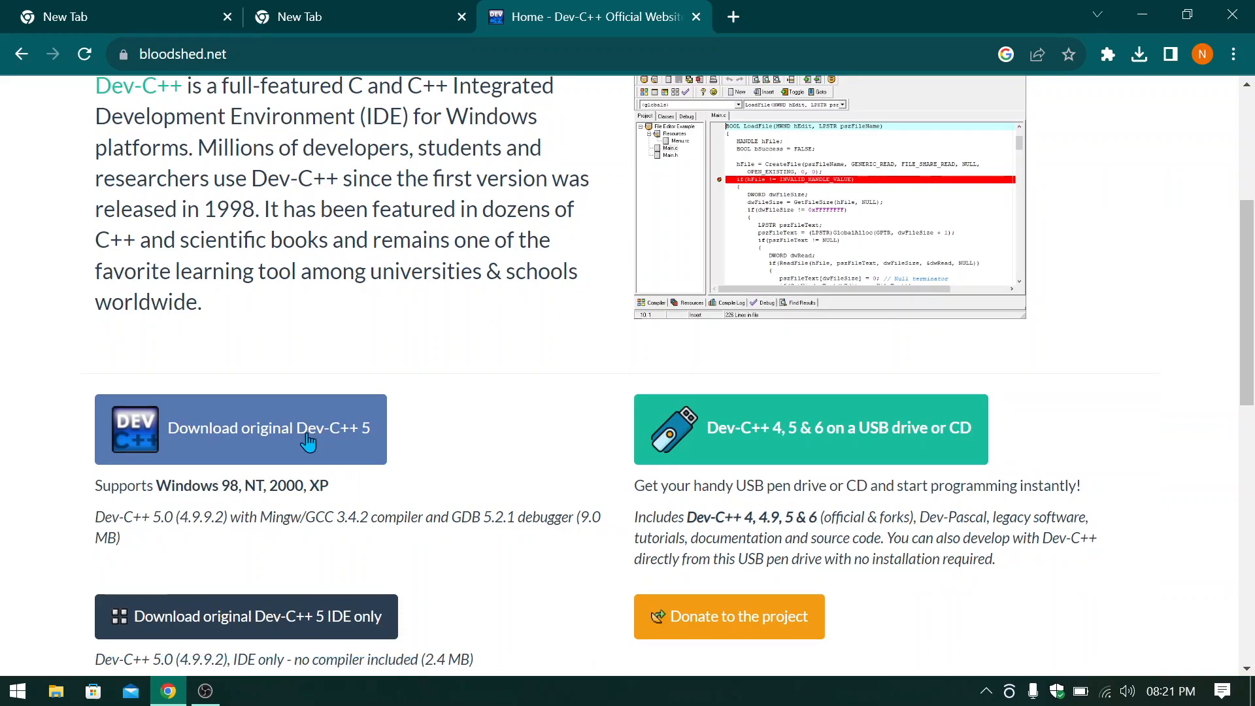
mouse_move(1253, 321)
mouse_down()
mouse_move(1253, 561)
mouse_move(1253, 336)
mouse_up()
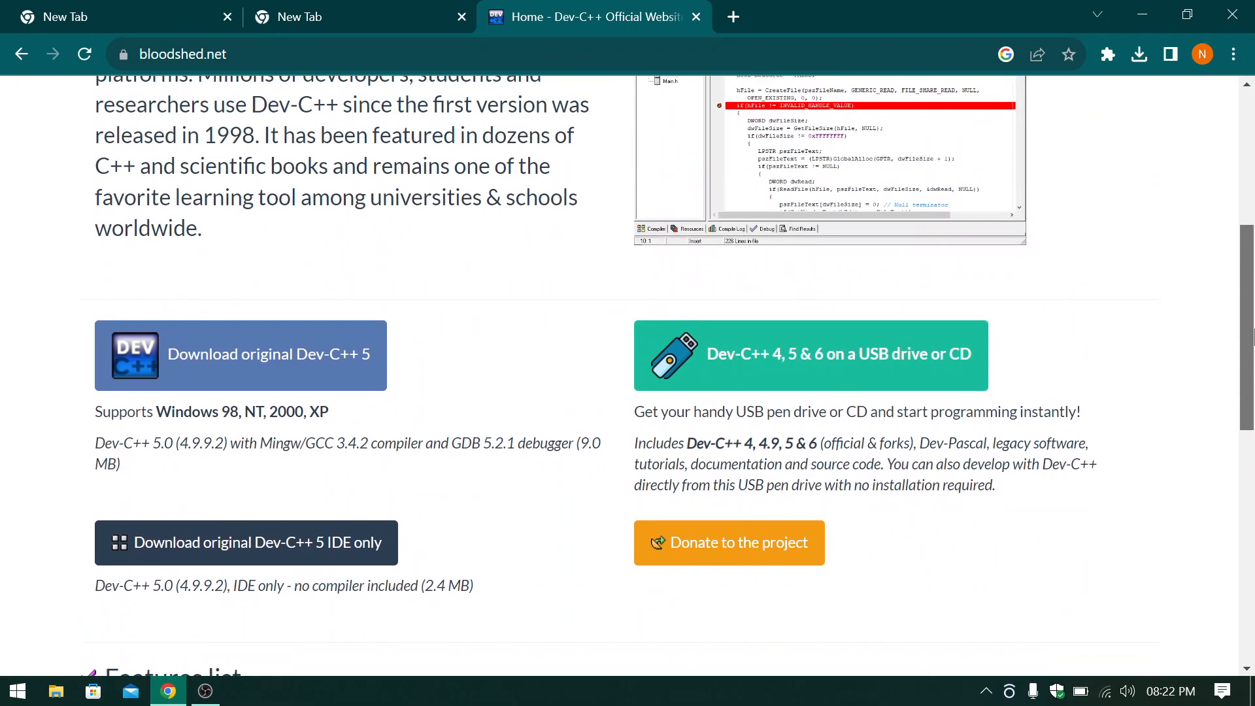
click(204, 372)
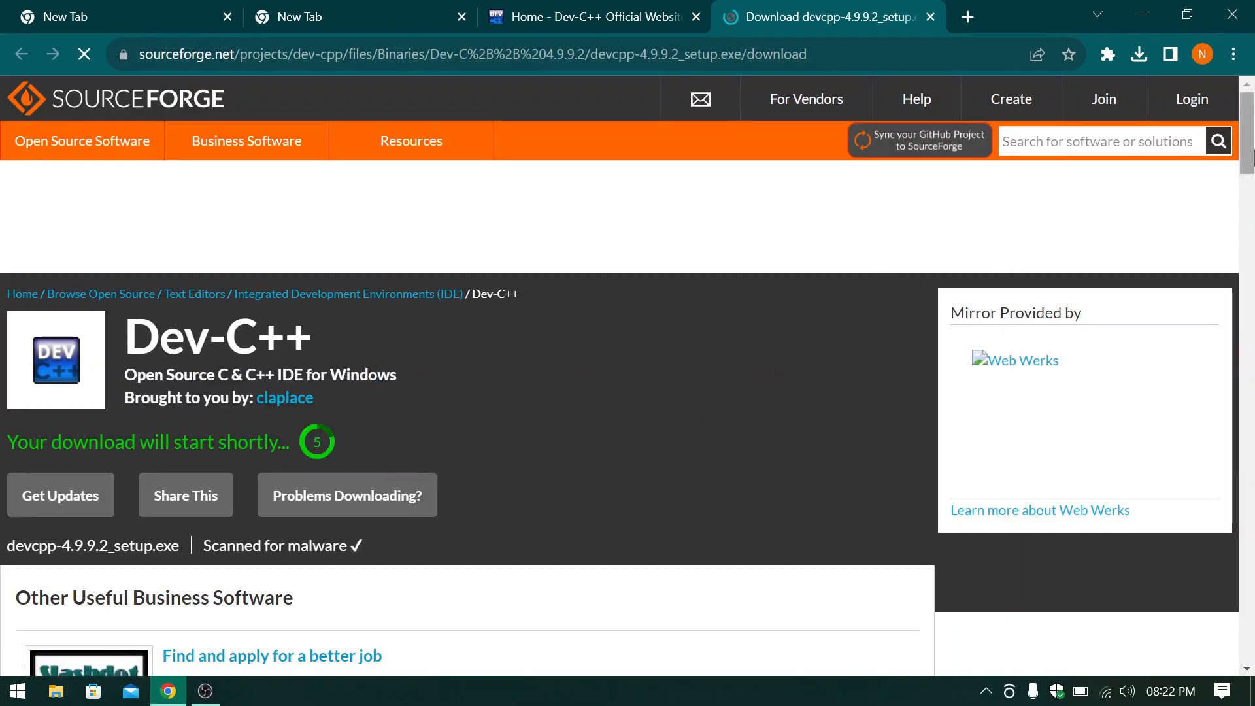
mouse_move(1253, 160)
mouse_down()
mouse_move(1253, 236)
mouse_move(1253, 175)
mouse_up()
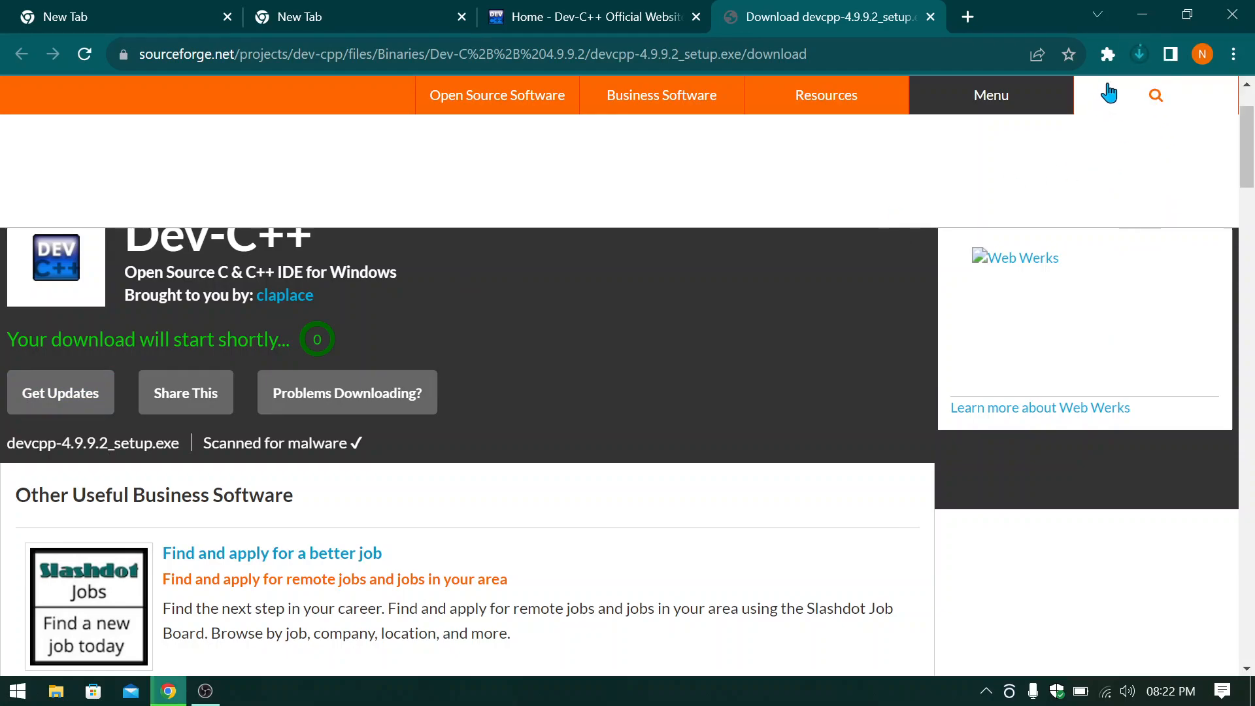
click(1142, 58)
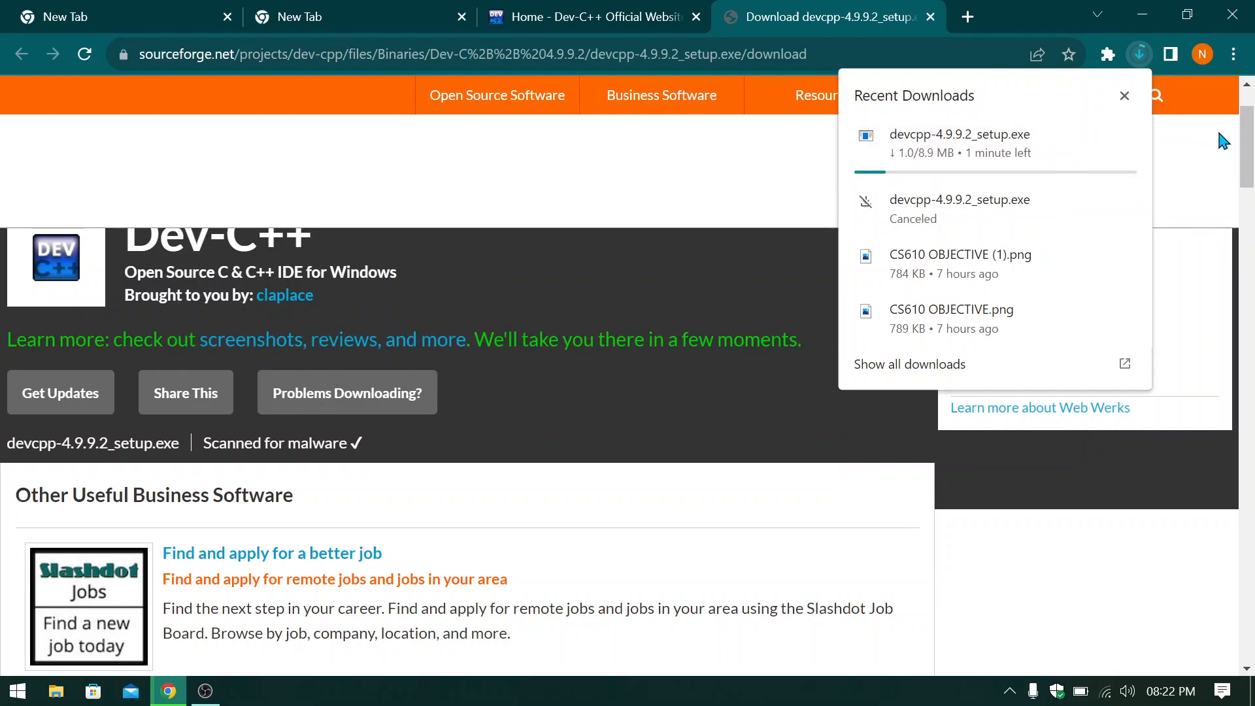
mouse_move(1010, 163)
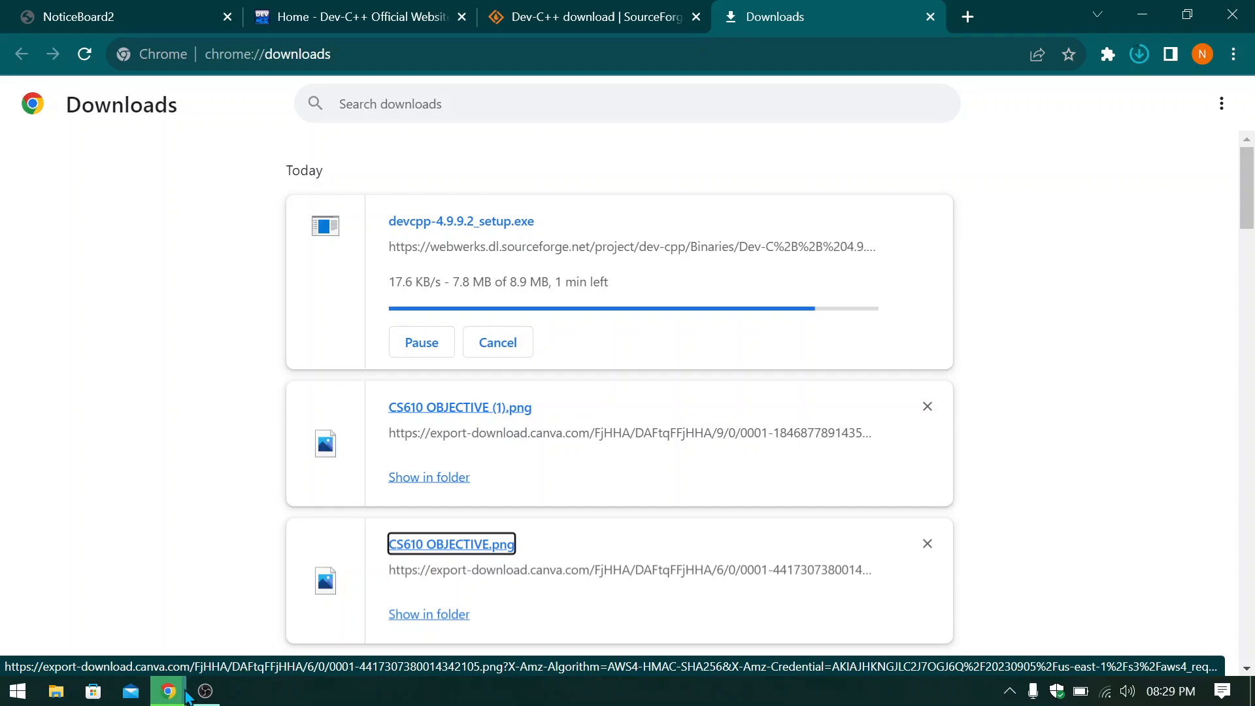
click(205, 694)
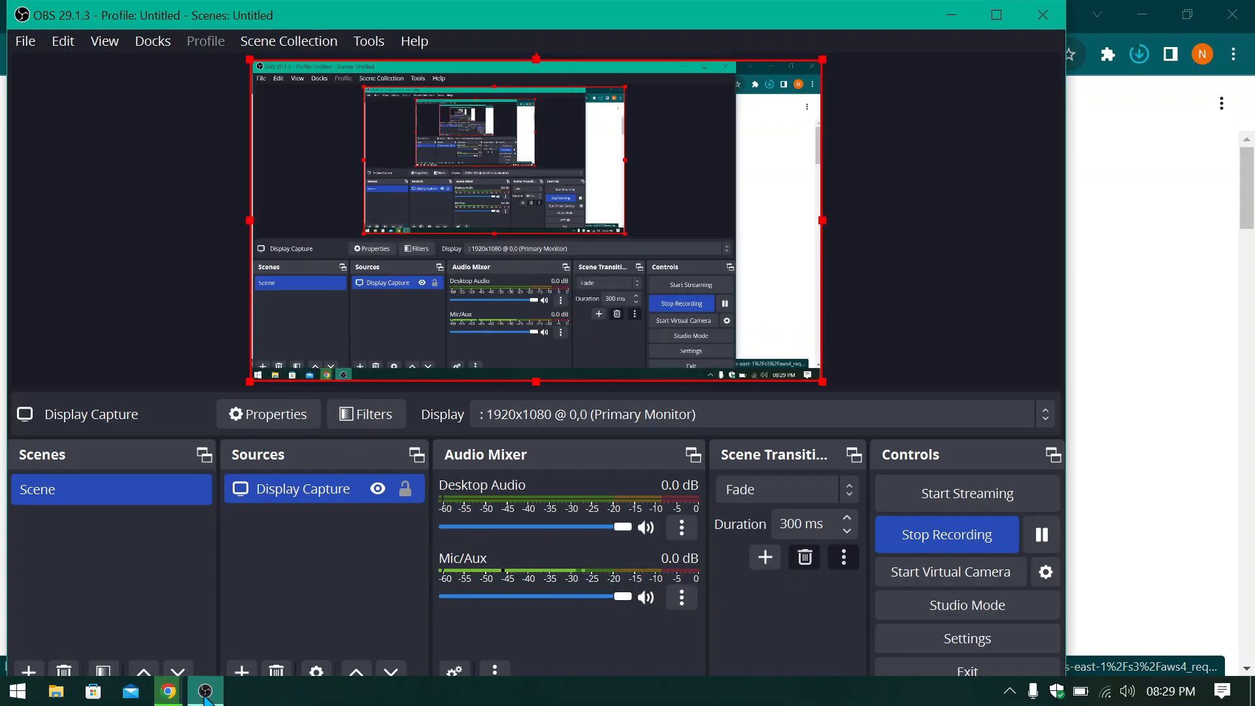
click(206, 697)
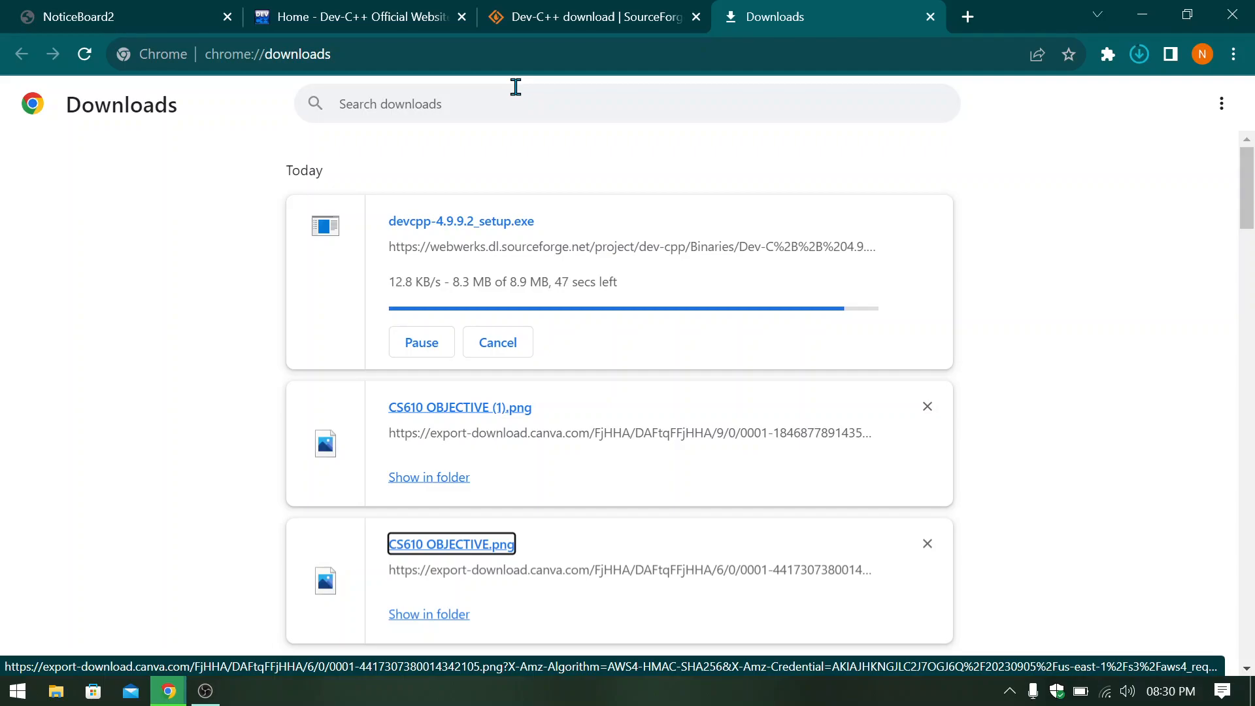
click(495, 12)
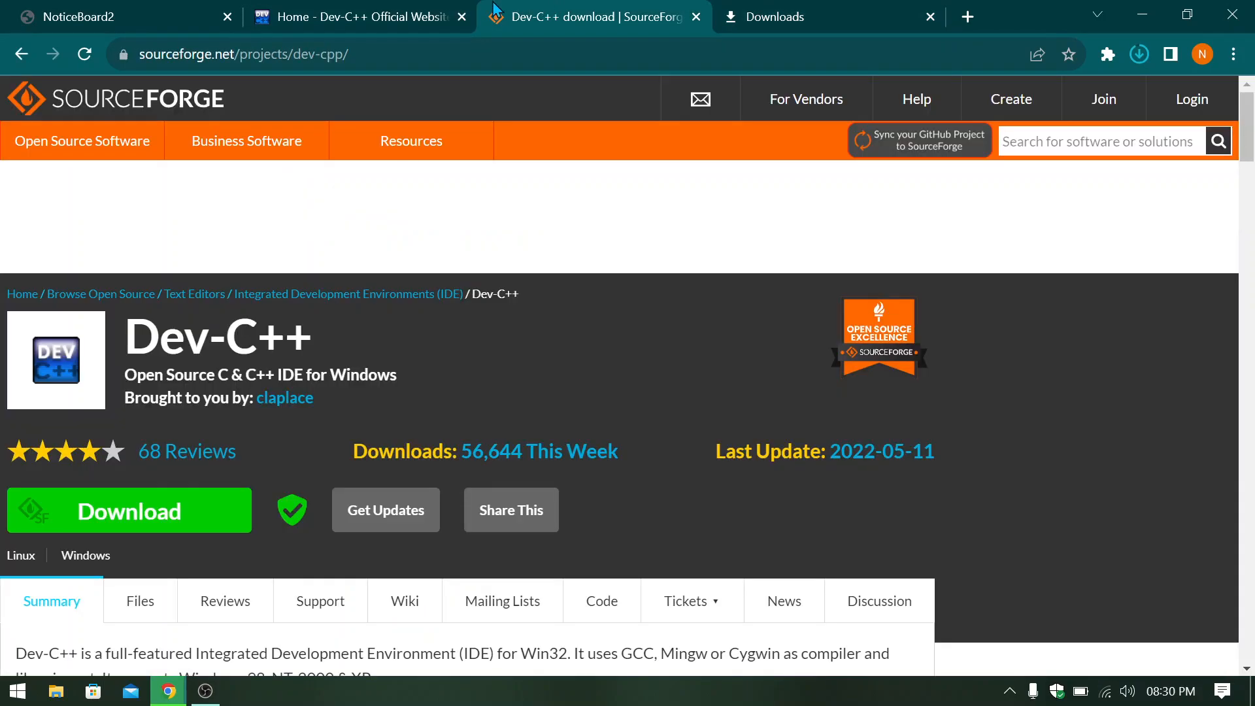
click(387, 12)
click(735, 9)
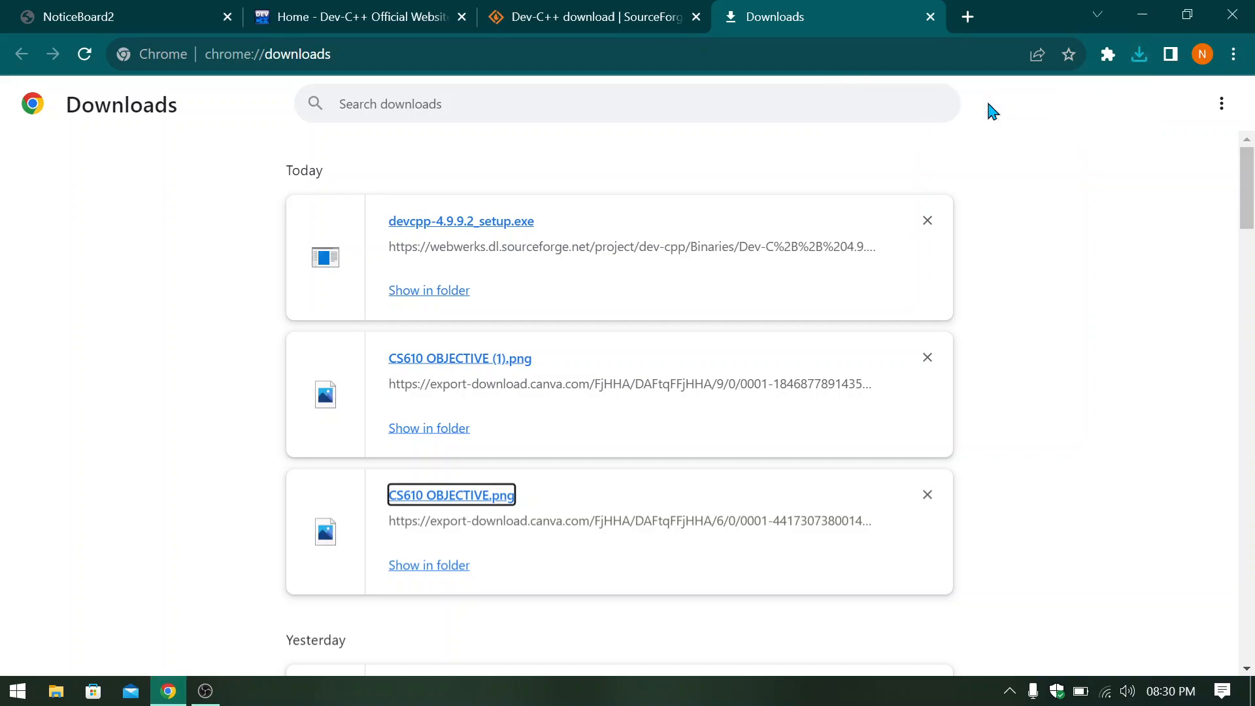
- Run the downloaded devcpp-4.9.9.2_setup file from its folder and acknowledge the installer's welcome notice
click(507, 227)
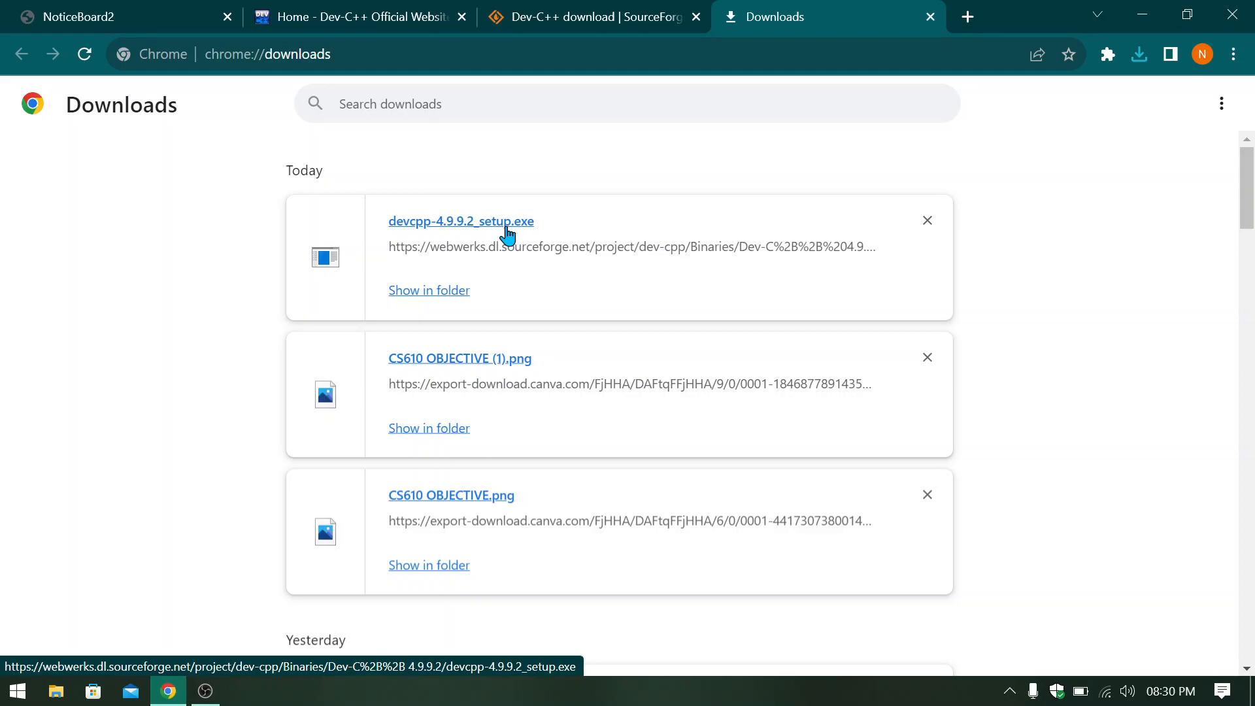
double_click(507, 225)
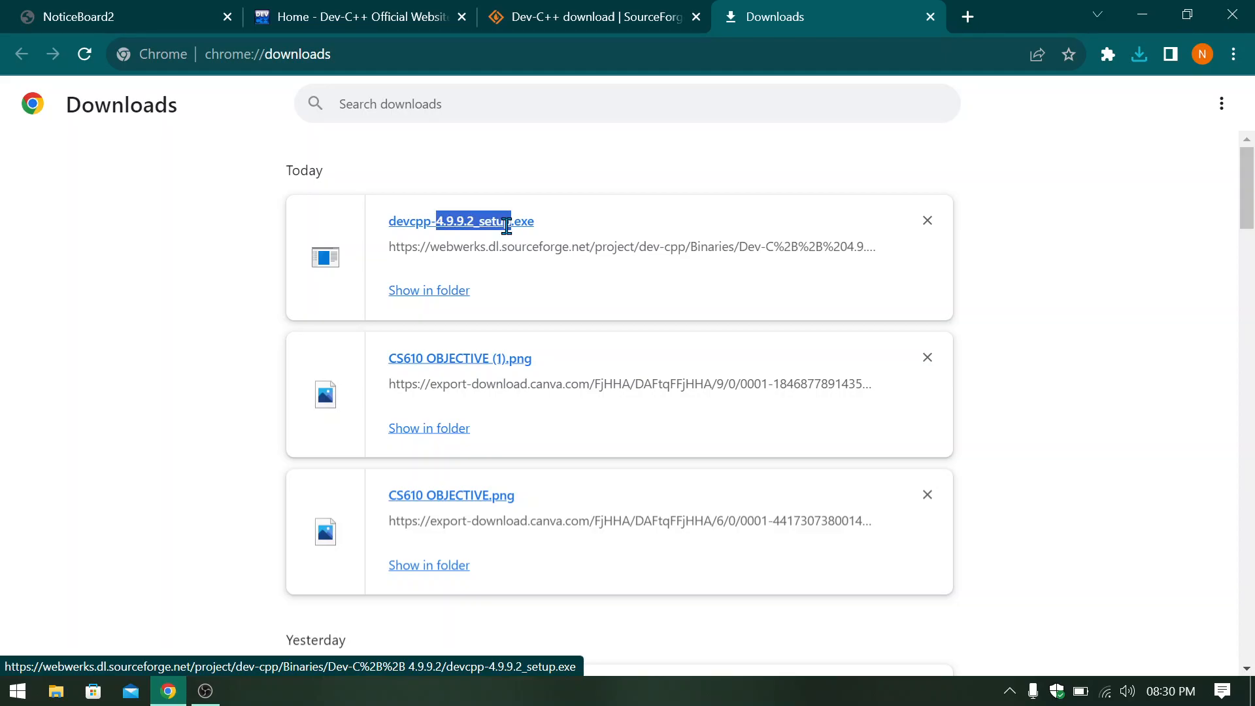
click(433, 297)
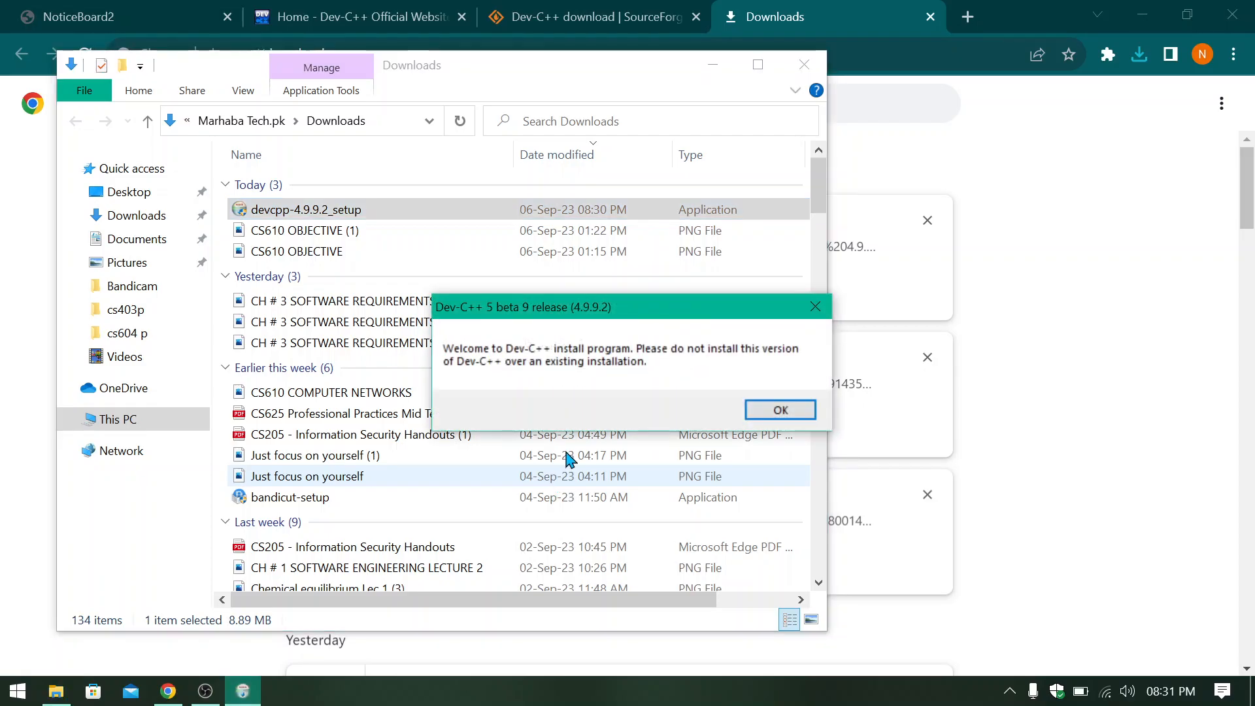
click(760, 417)
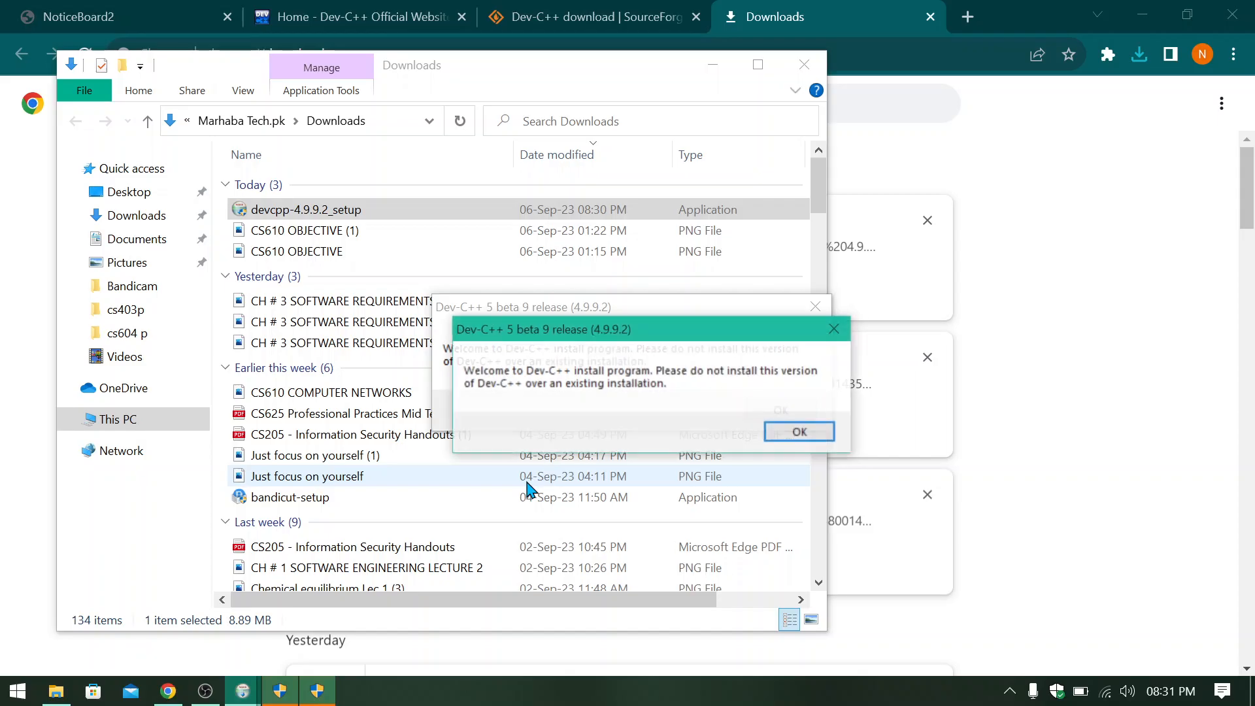
click(797, 435)
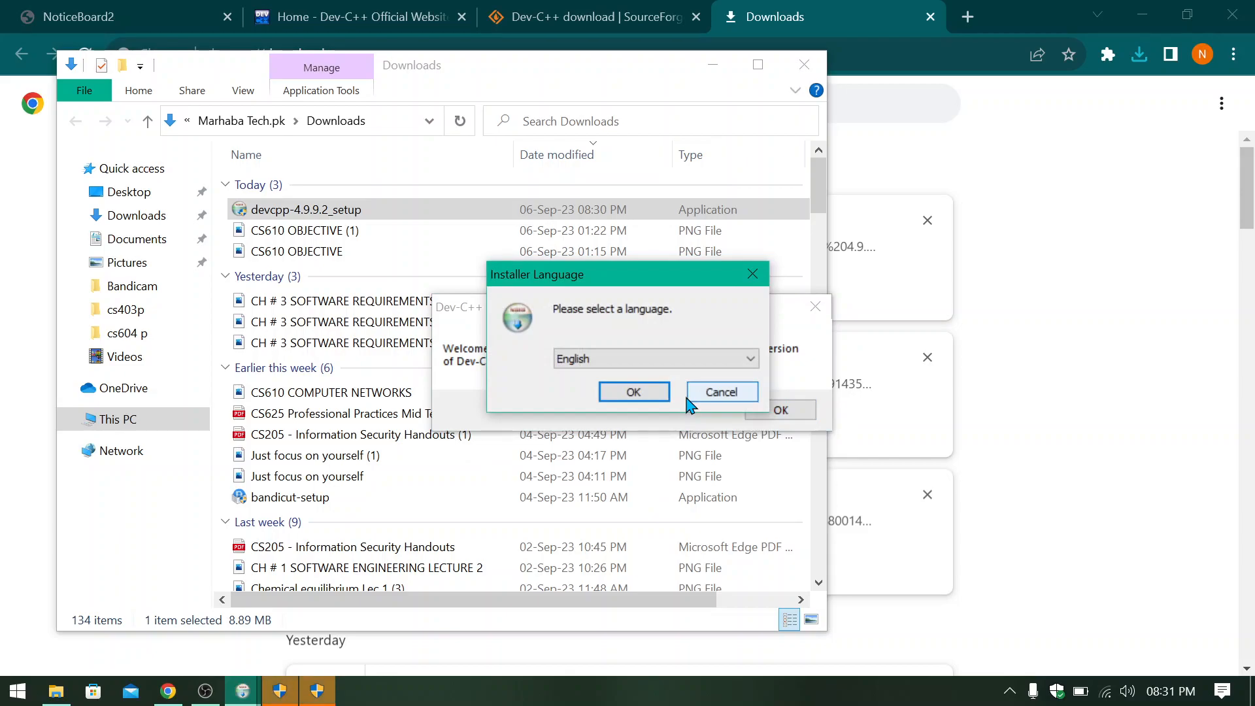
- Confirm English as the installer language and accept the Dev-C++ license agreement
click(649, 368)
click(650, 371)
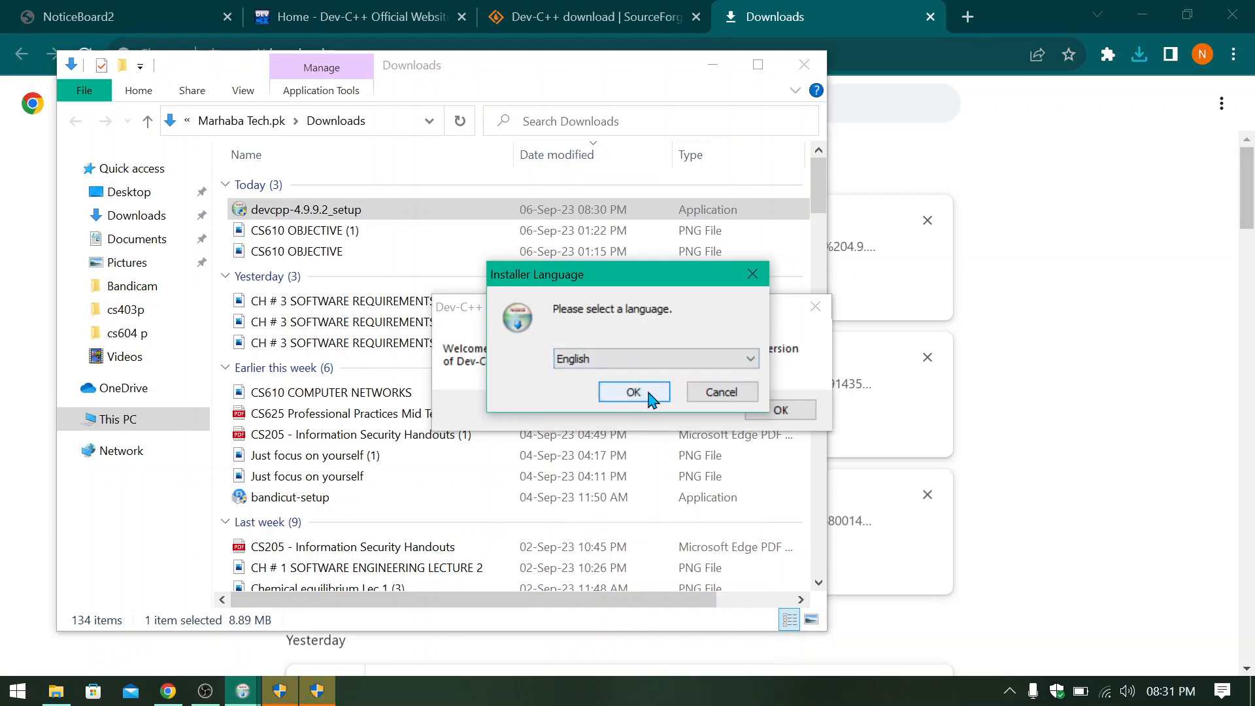
click(650, 393)
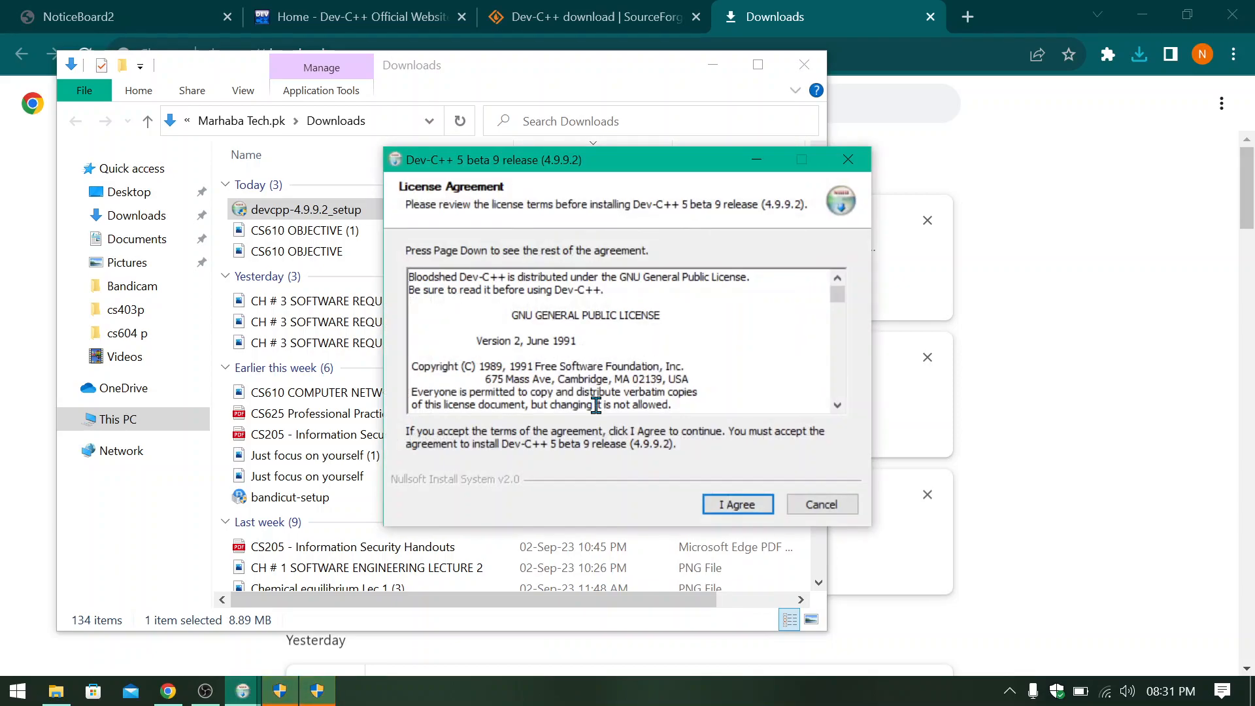
drag(838, 296, 838, 389)
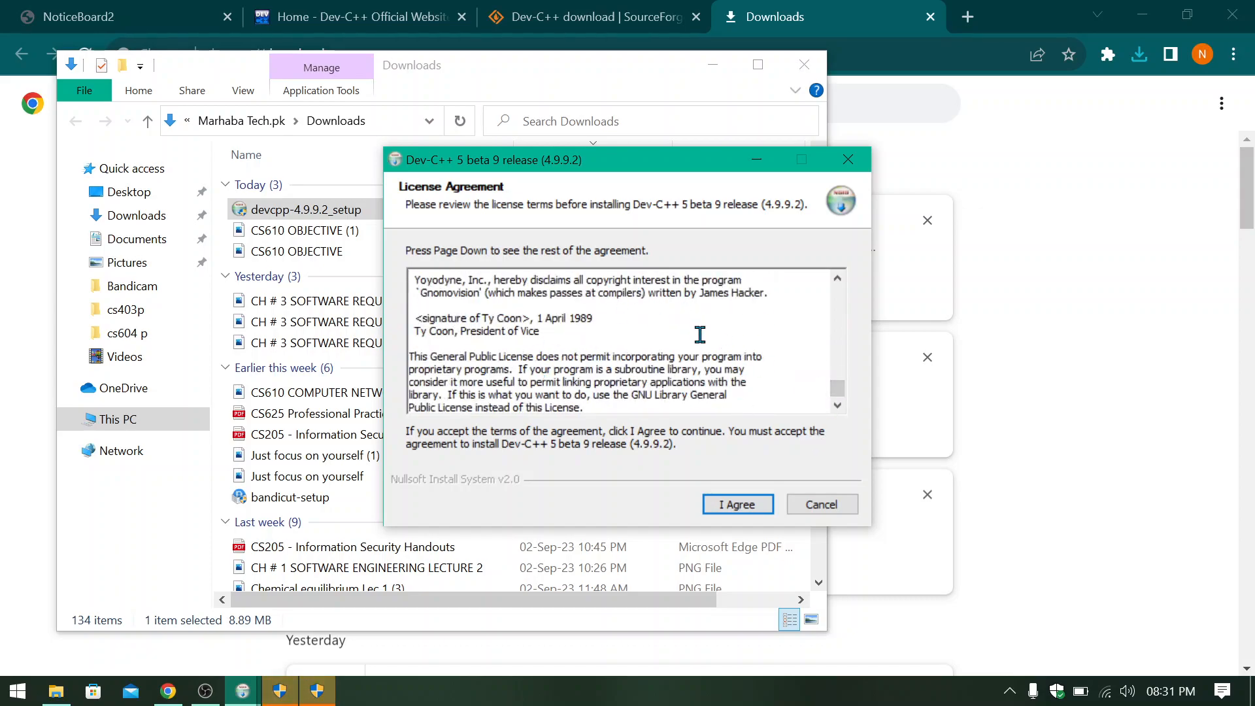
click(746, 509)
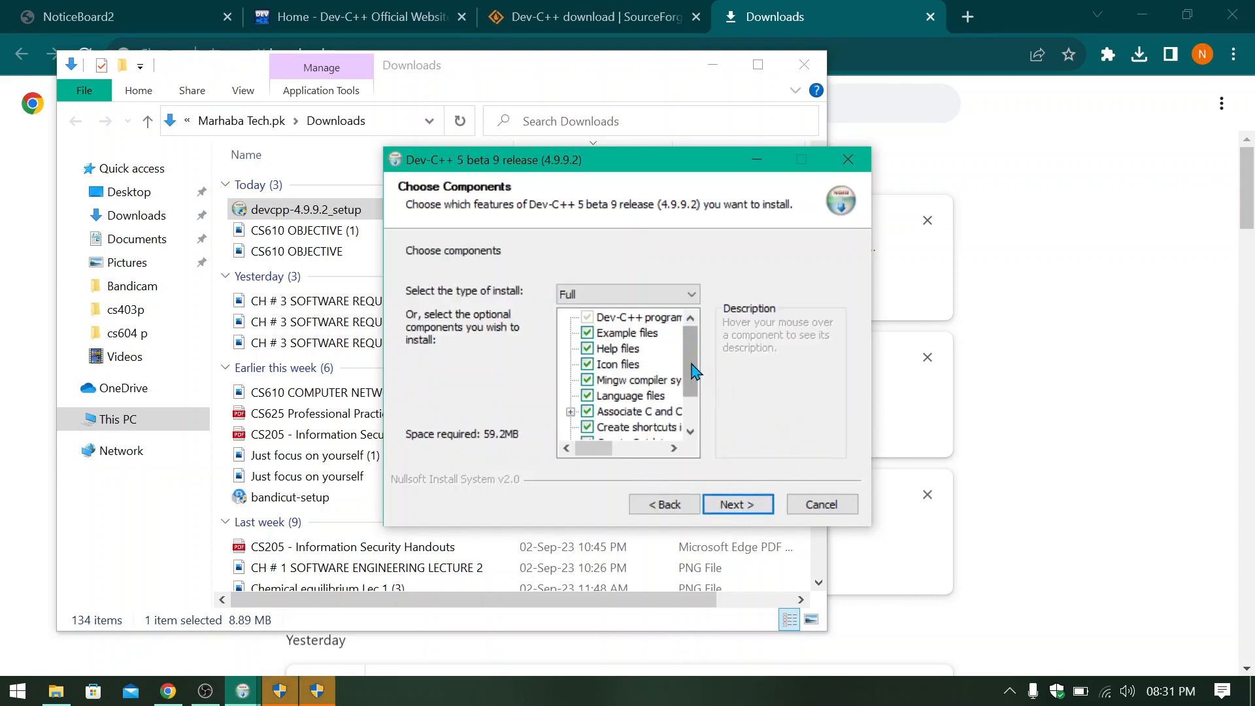
- Review the components, keep the Full install type, and start installing Dev-C++ into C:\Dev-Cpp
scroll(694, 383, down, 1)
scroll(694, 383, down, 2)
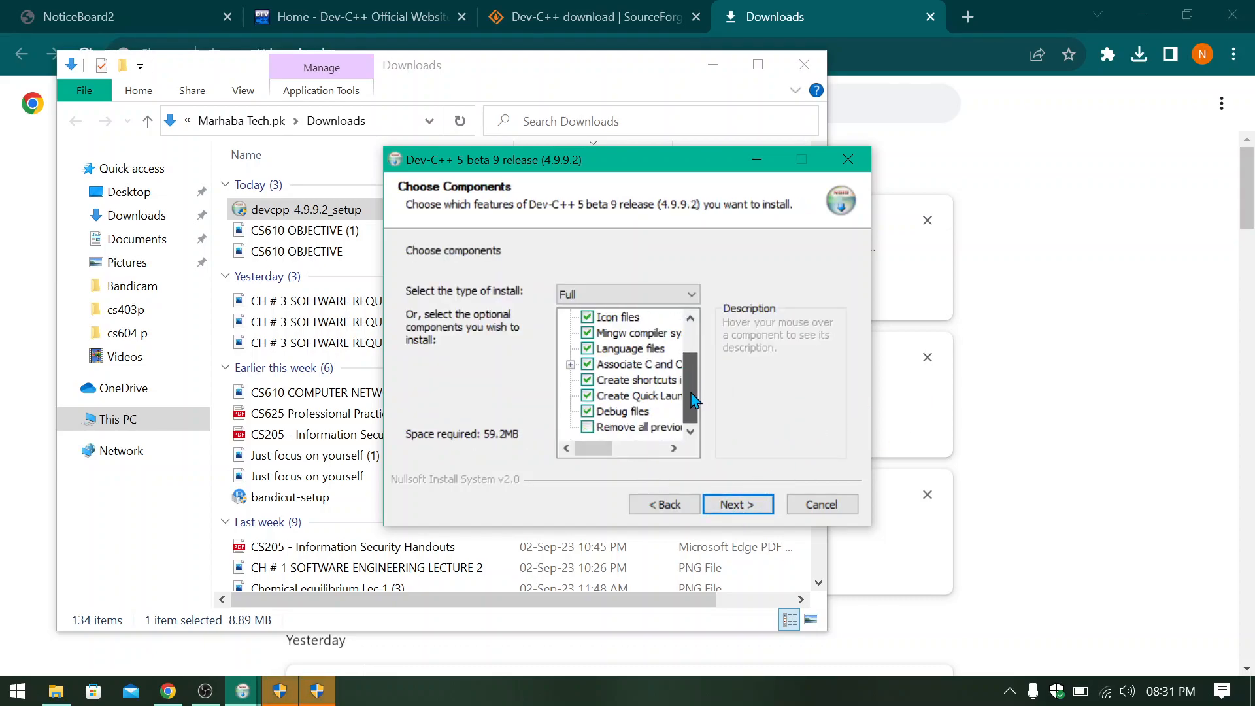
scroll(695, 382, up, 2)
scroll(695, 380, up, 1)
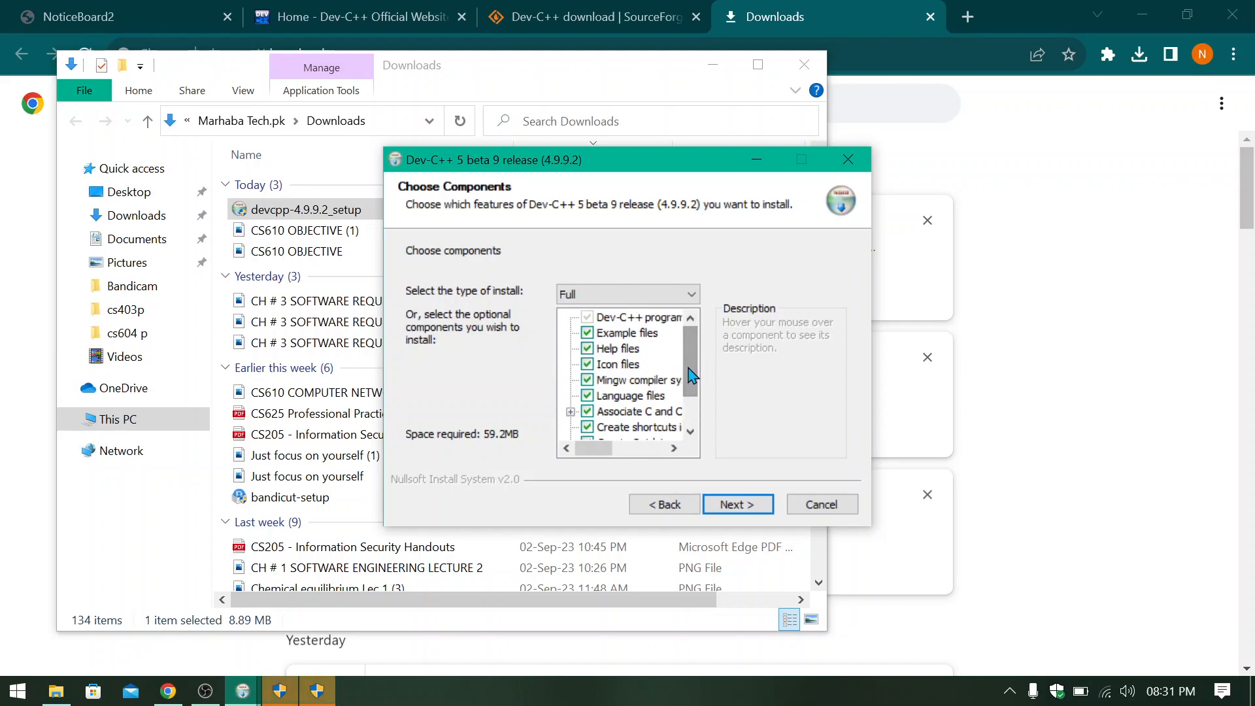
scroll(697, 418, down, 3)
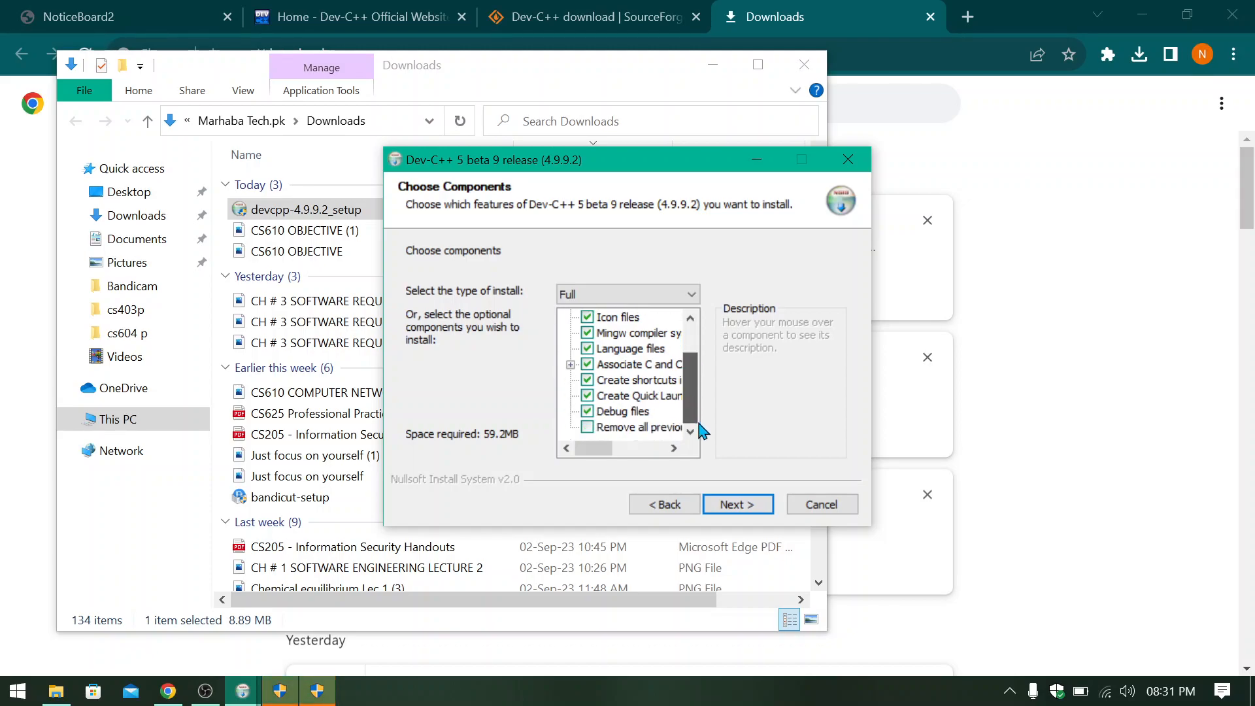
click(720, 501)
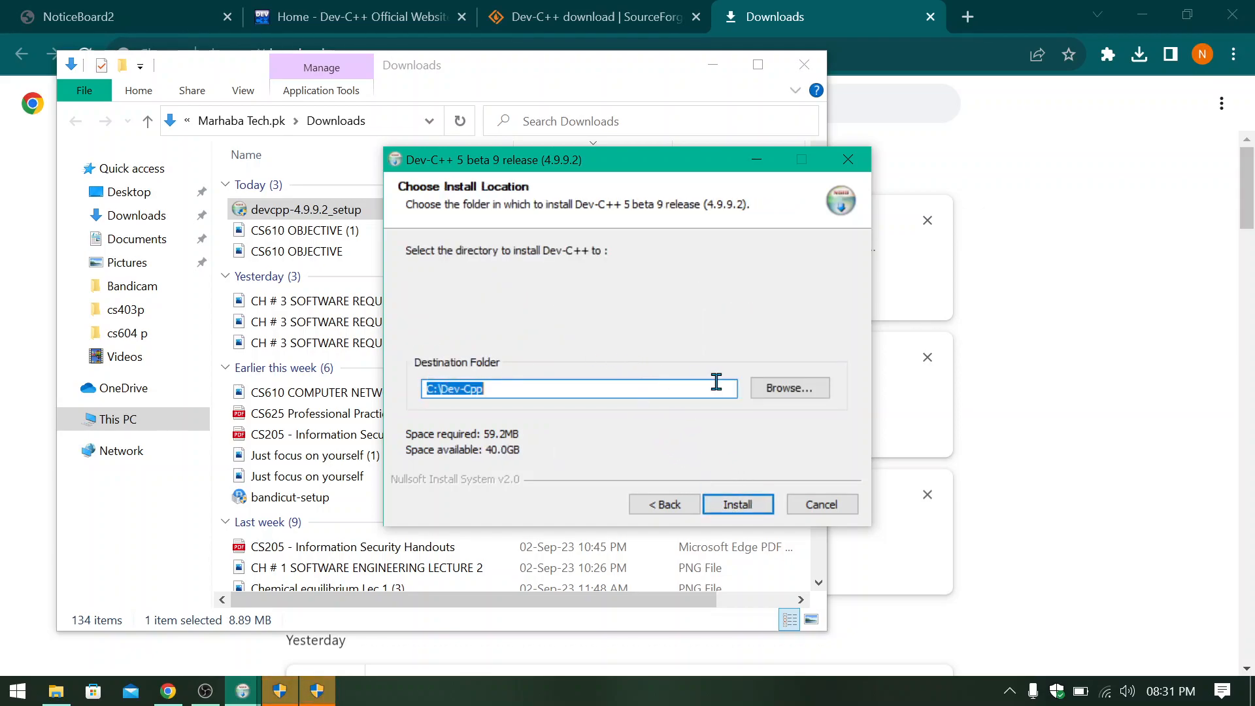
click(737, 504)
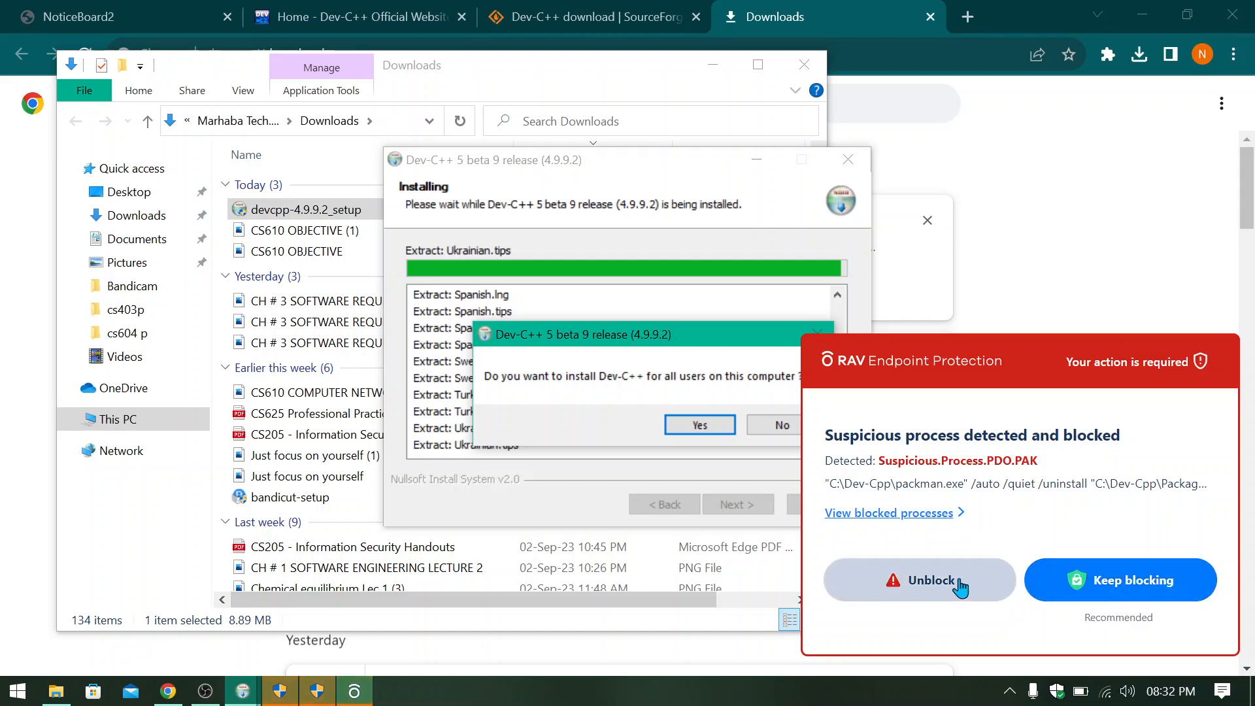
- Bring the Dev-C++ installer back to the front and move its all-users prompt clear of the security alert
click(1129, 261)
click(354, 697)
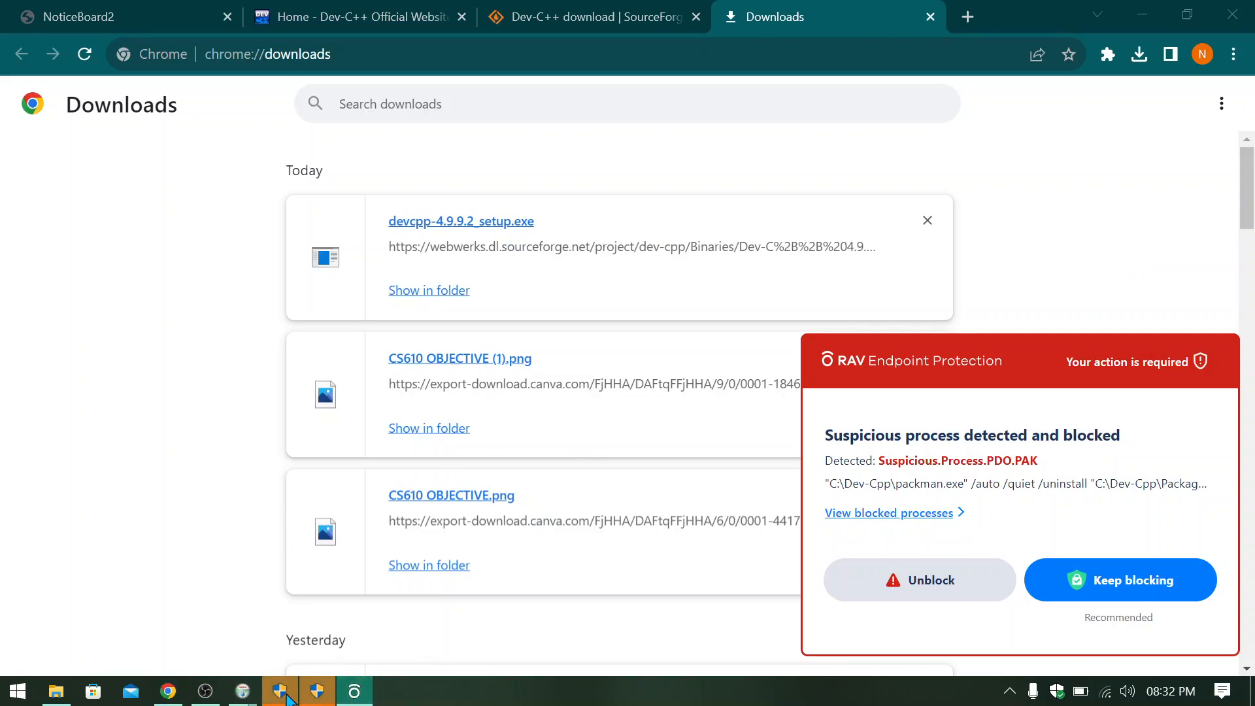
mouse_move(249, 697)
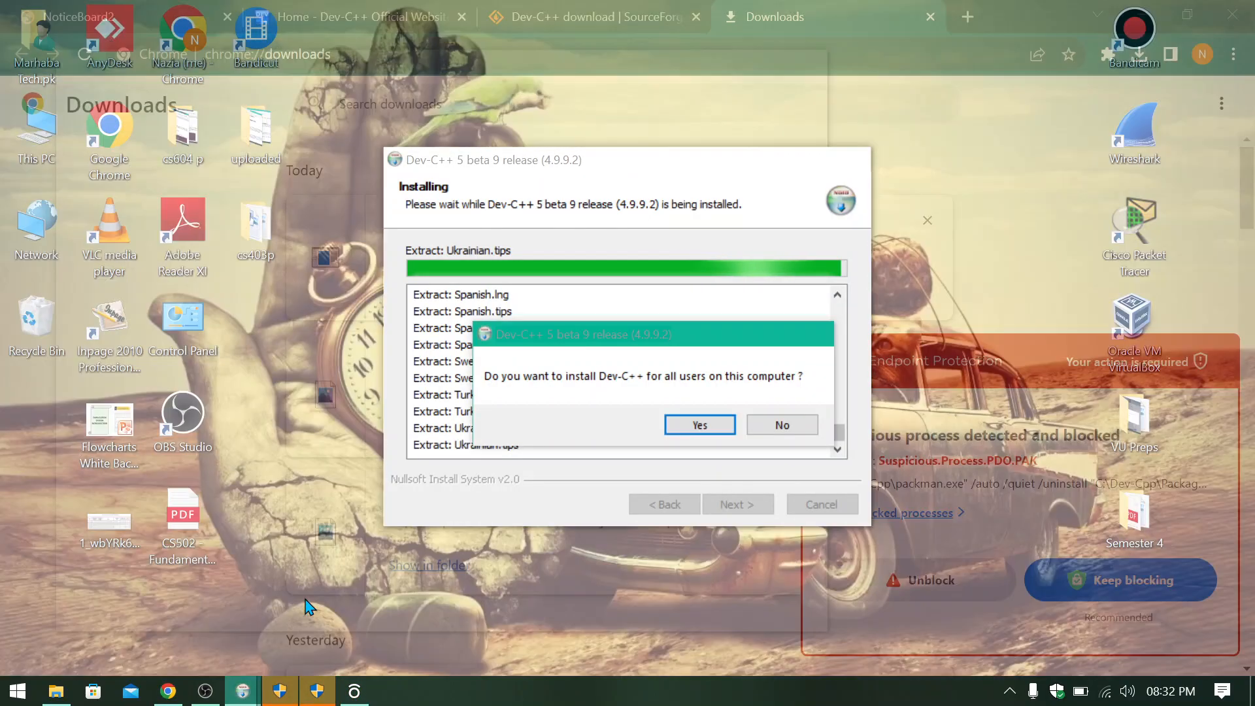
click(348, 608)
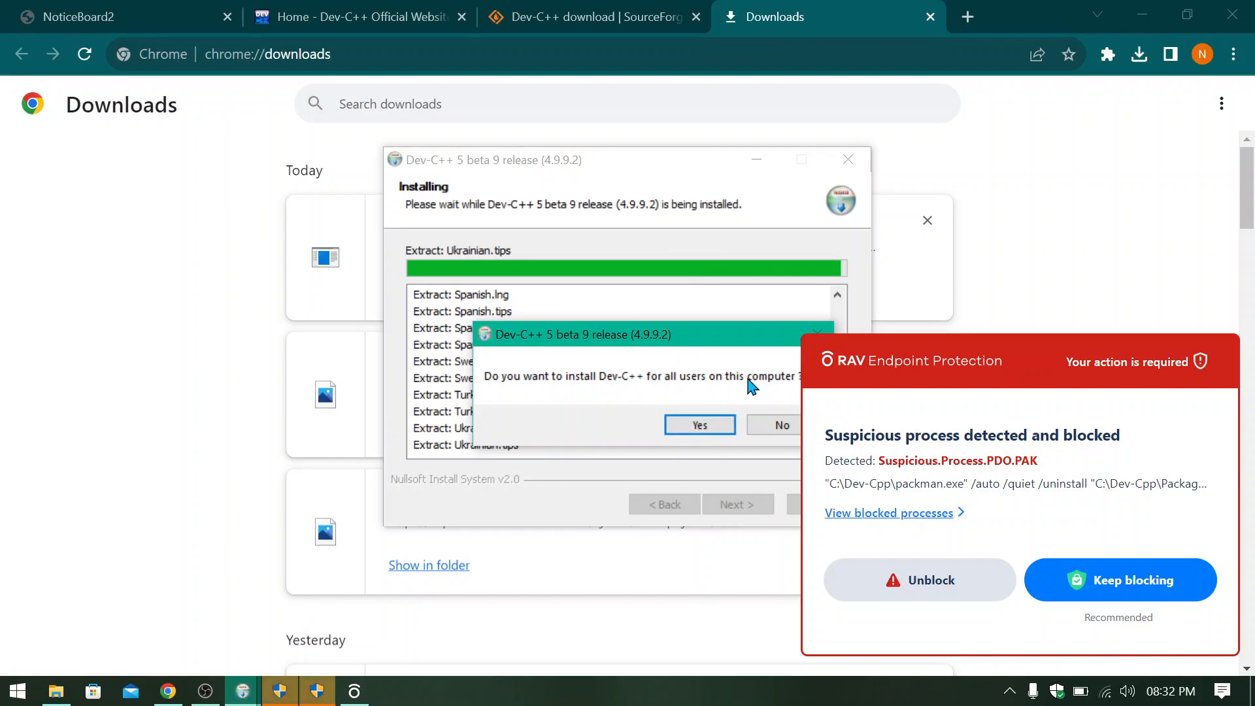
drag(766, 344, 634, 663)
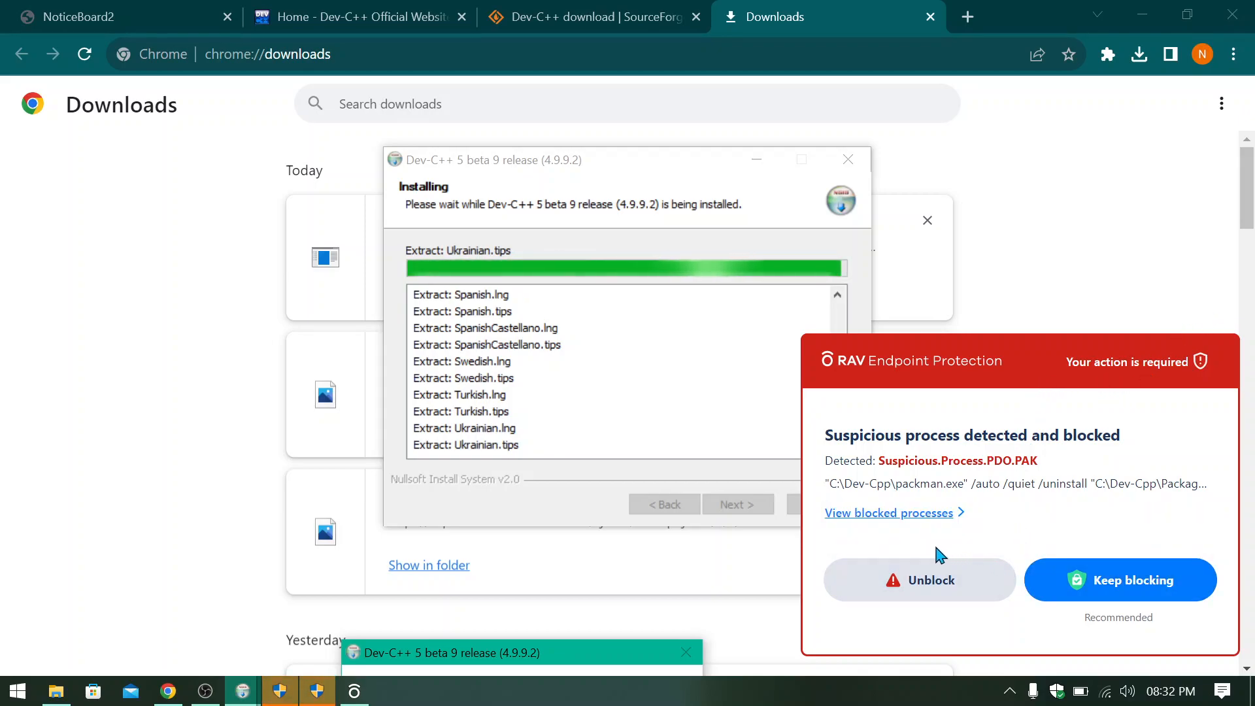
- Unblock the packman.exe process in the RAV Endpoint Protection alert and decline the full protection offer
click(930, 580)
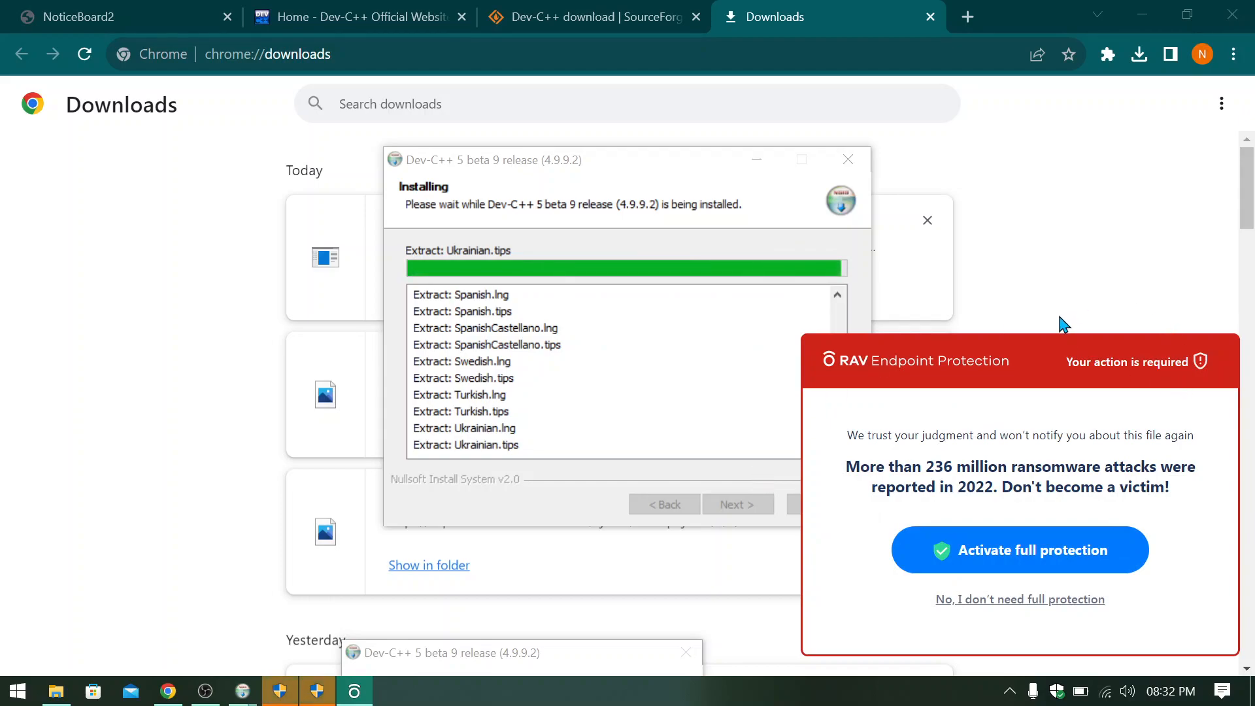
click(983, 600)
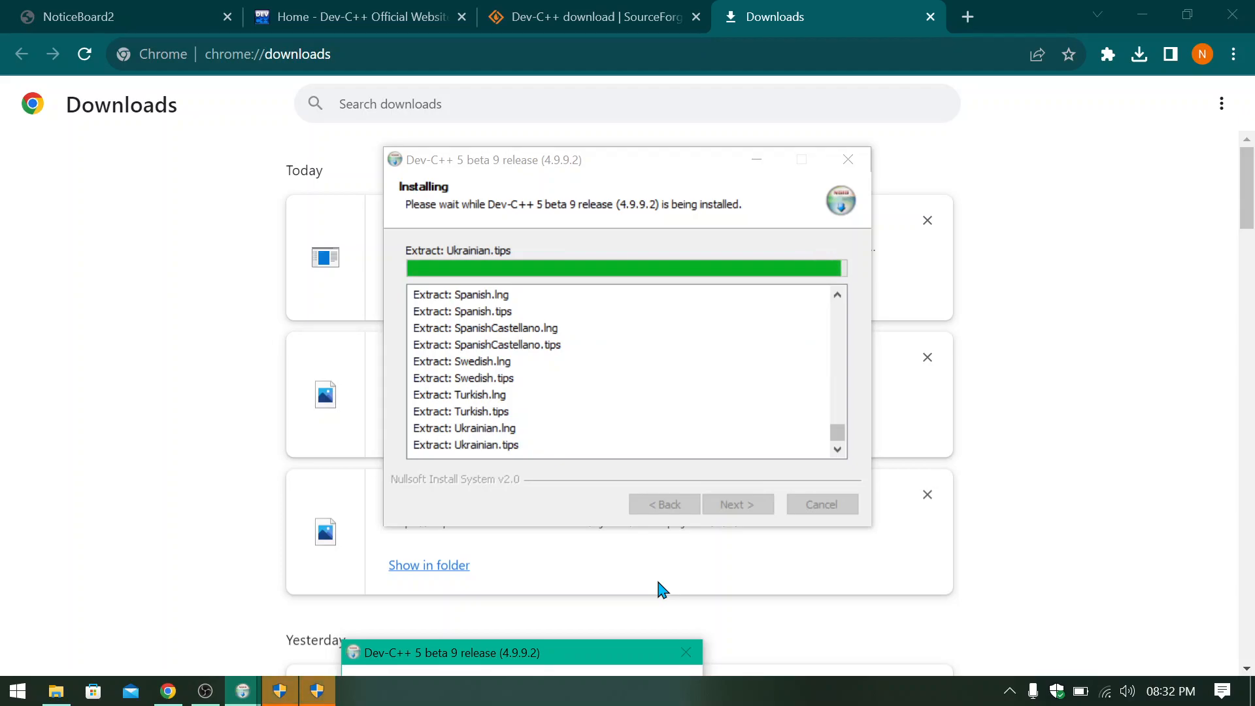
click(205, 693)
click(205, 693)
click(206, 691)
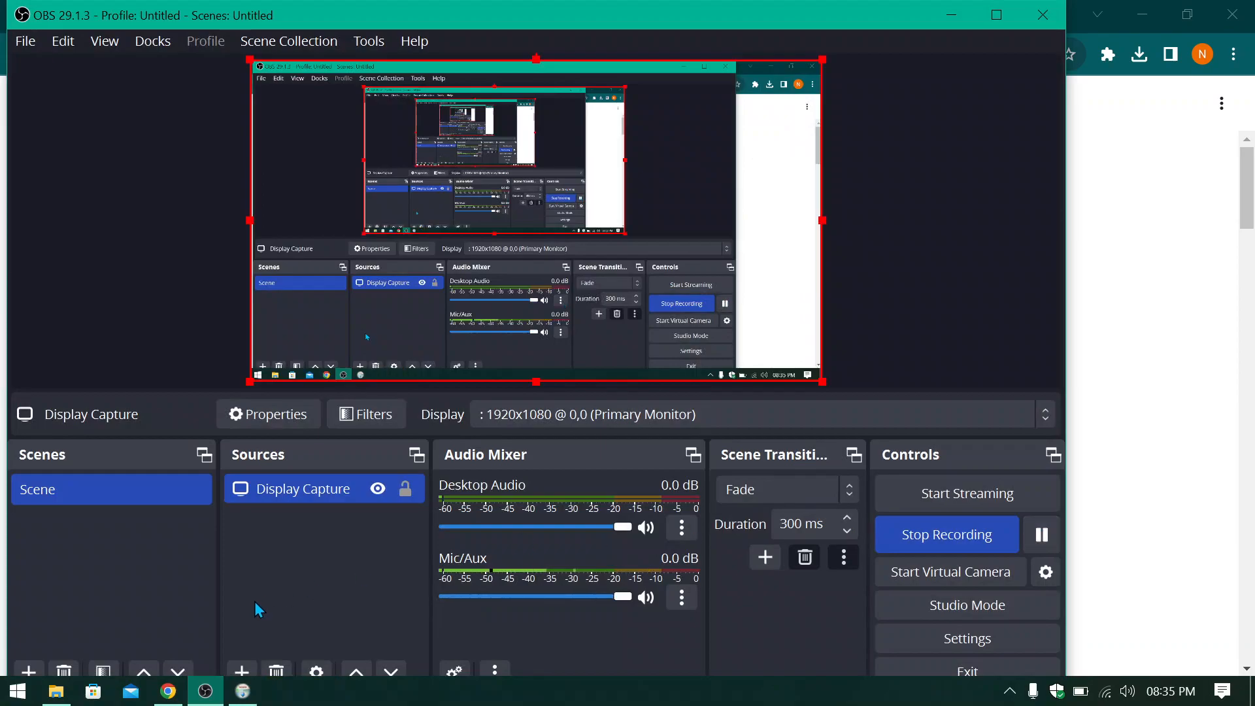
- Bring the installer back to the front, finish the setup with Dev-C++ set to run, and dismiss the beta version notice
click(168, 692)
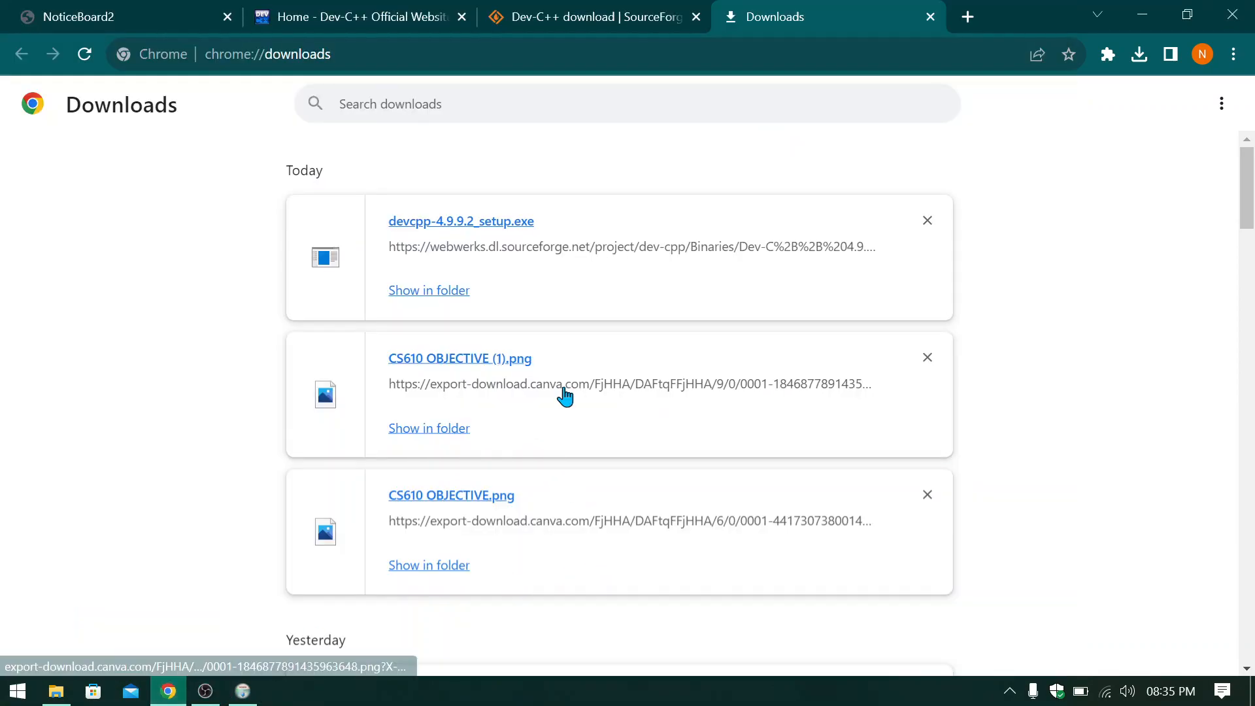
click(242, 691)
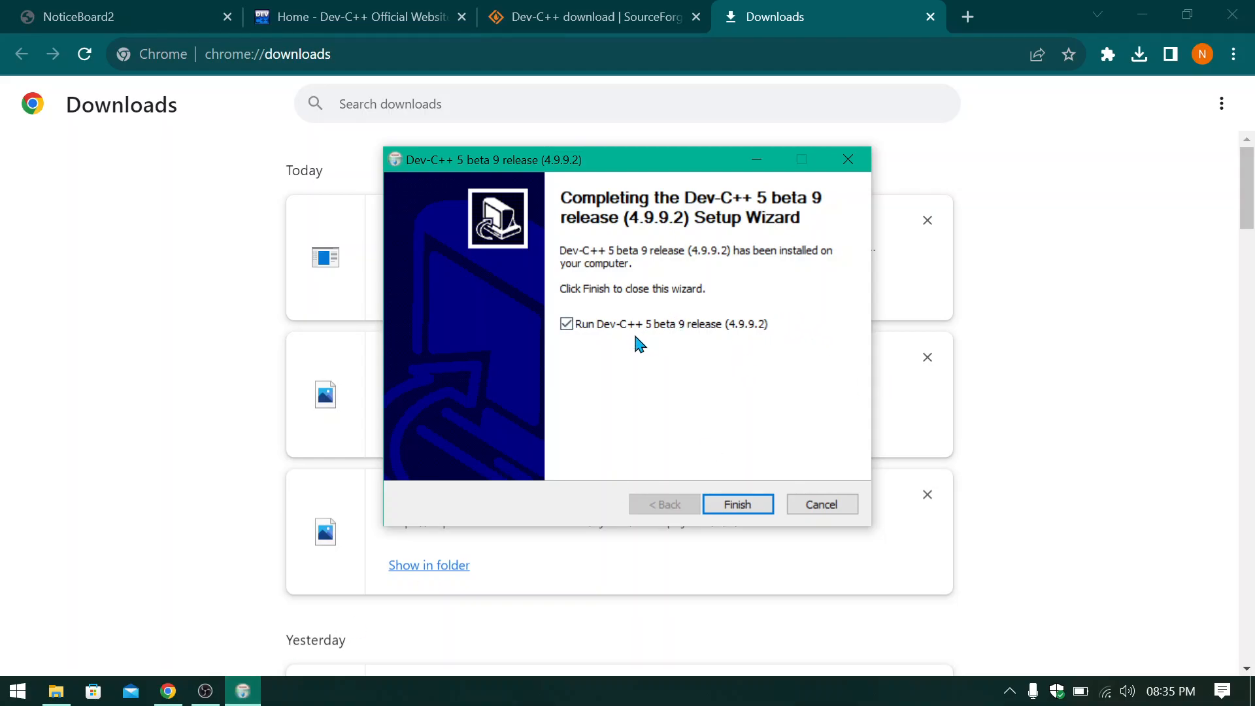
click(750, 506)
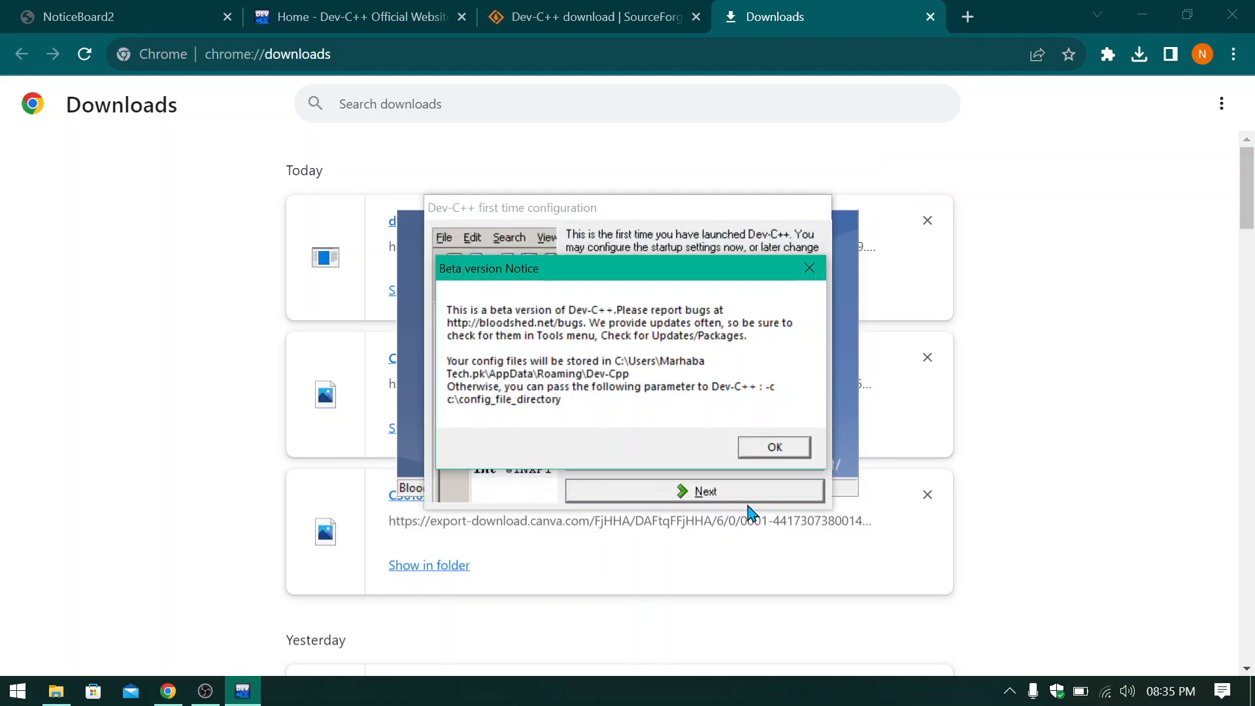
click(769, 448)
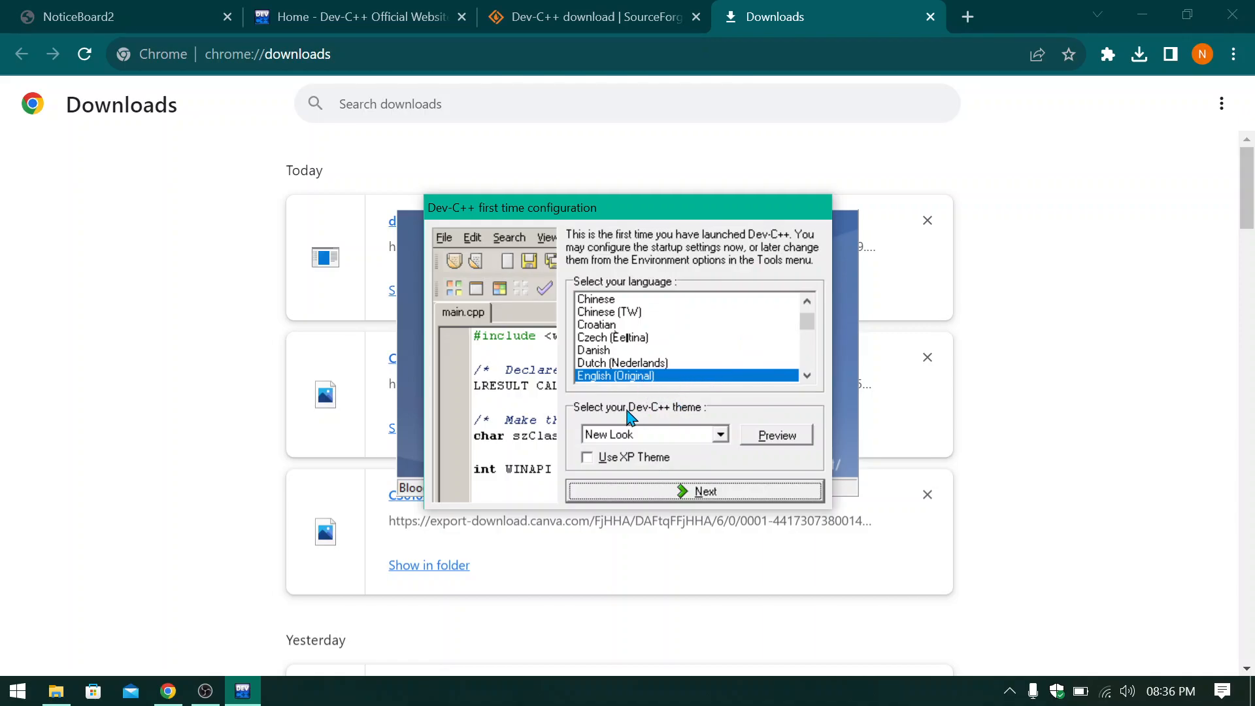
- Keep English (Original) as the language and choose the New Look theme in the first-time configuration
click(721, 437)
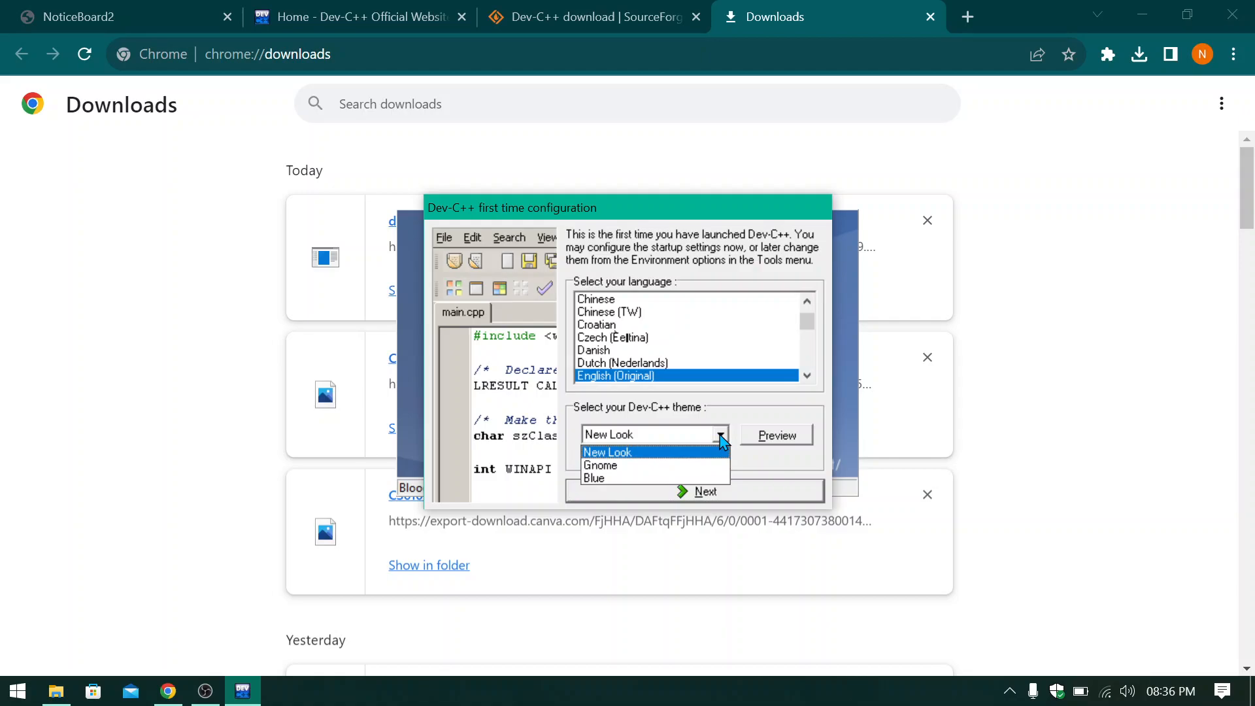
click(680, 453)
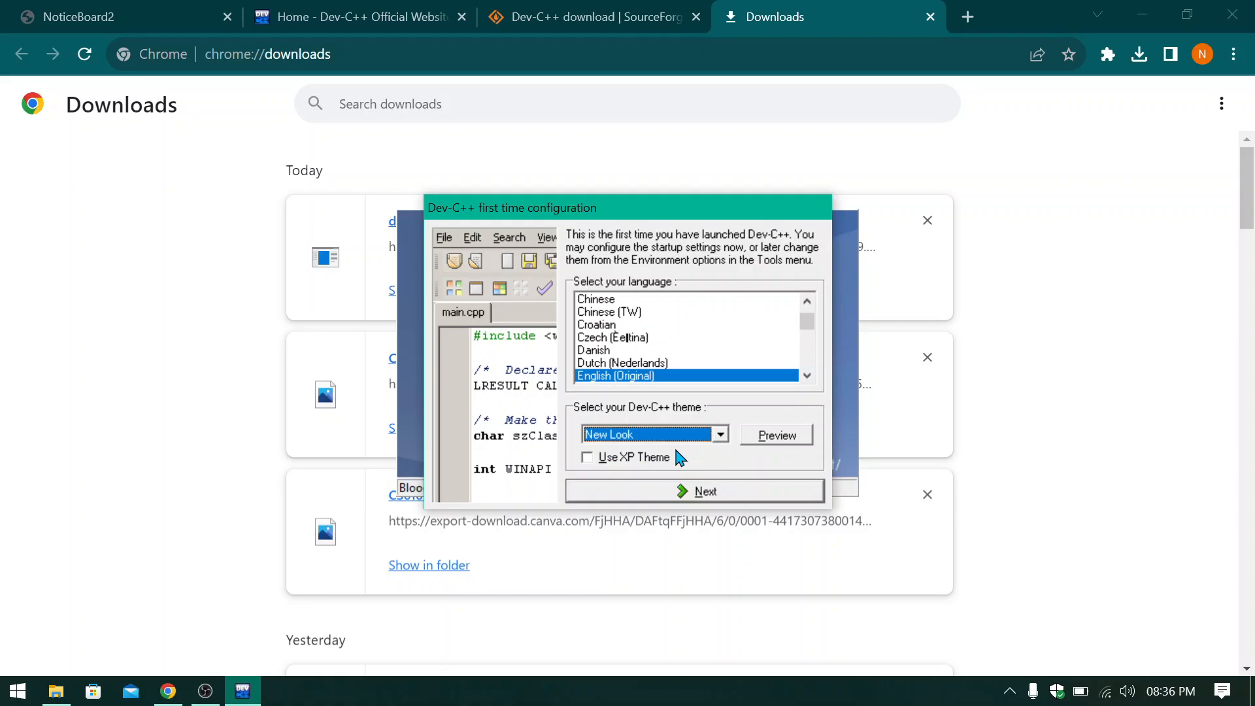
click(741, 495)
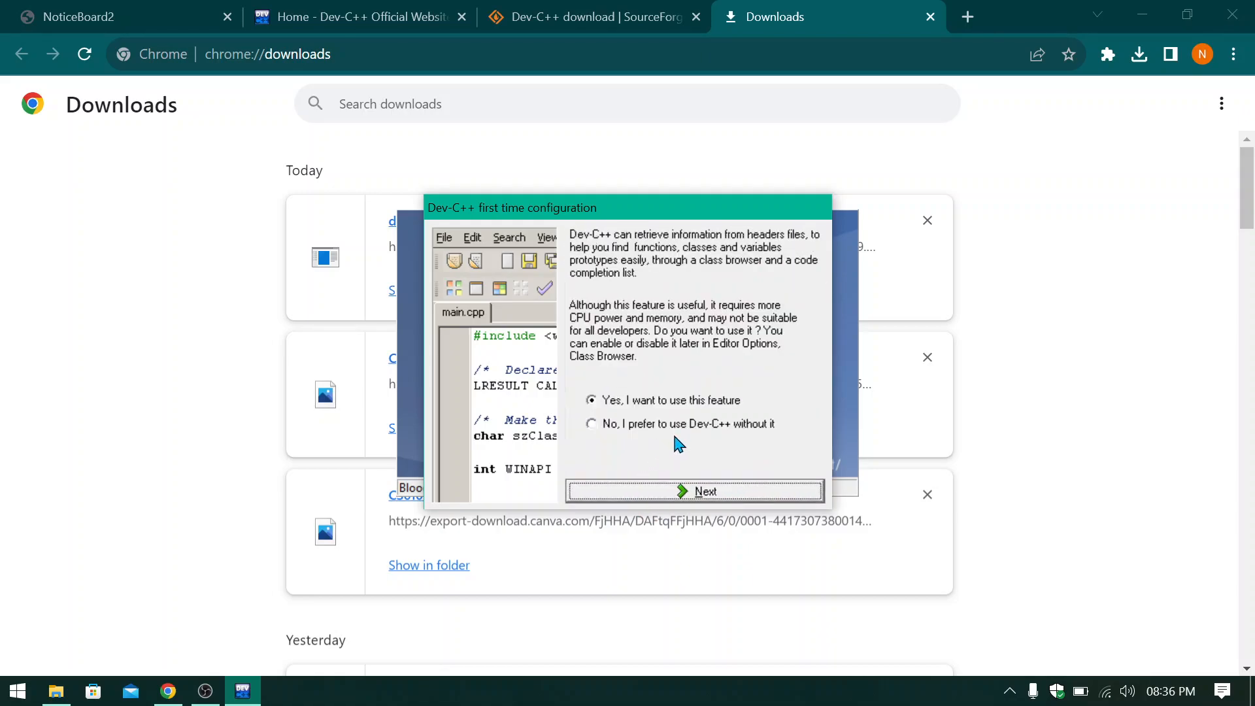
- Accept the class browser and code completion feature and create the code completion cache of the standard header files
click(681, 495)
click(681, 494)
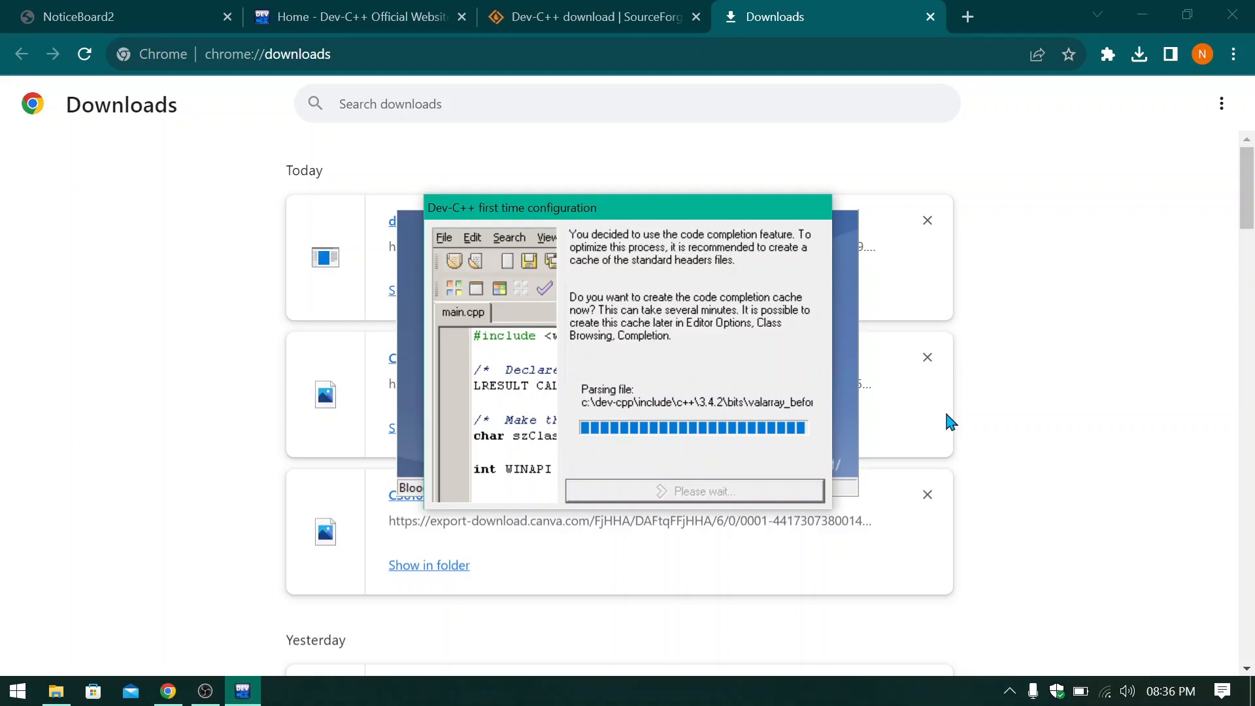
click(207, 700)
click(206, 691)
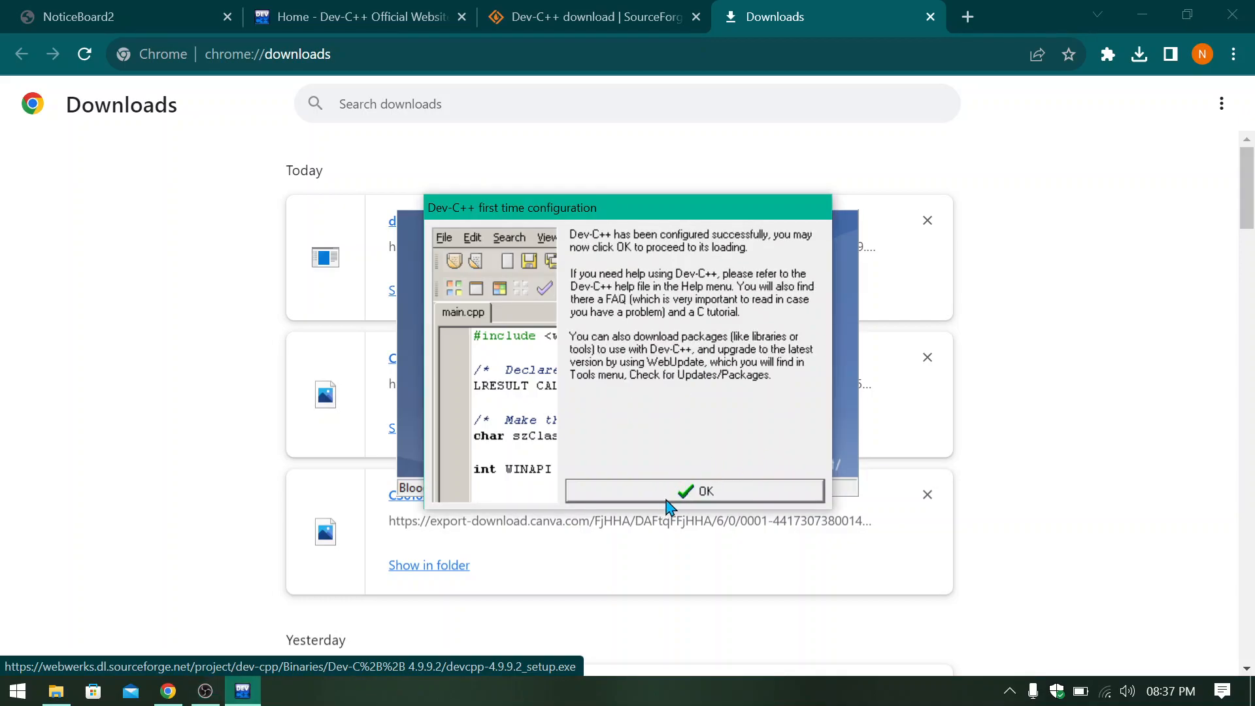
- Complete the first-time configuration to load Dev-C++, dismissing the Tip of the day and maximizing the main window
click(666, 500)
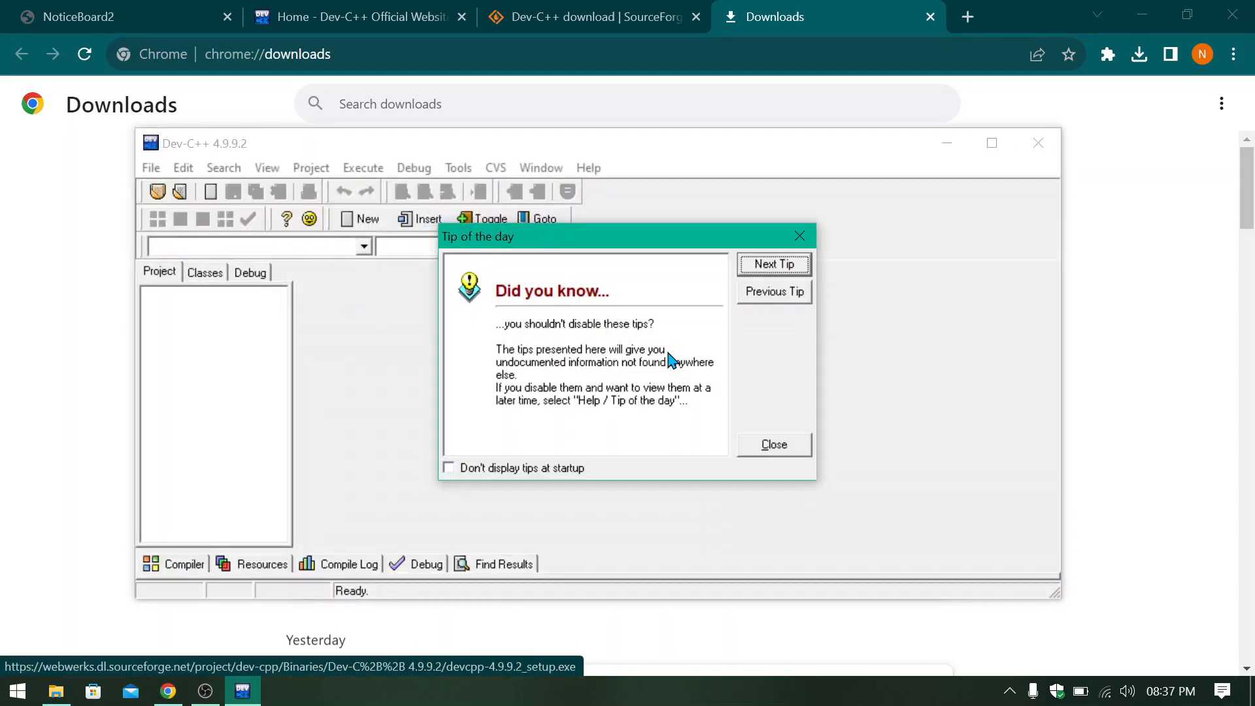
click(798, 239)
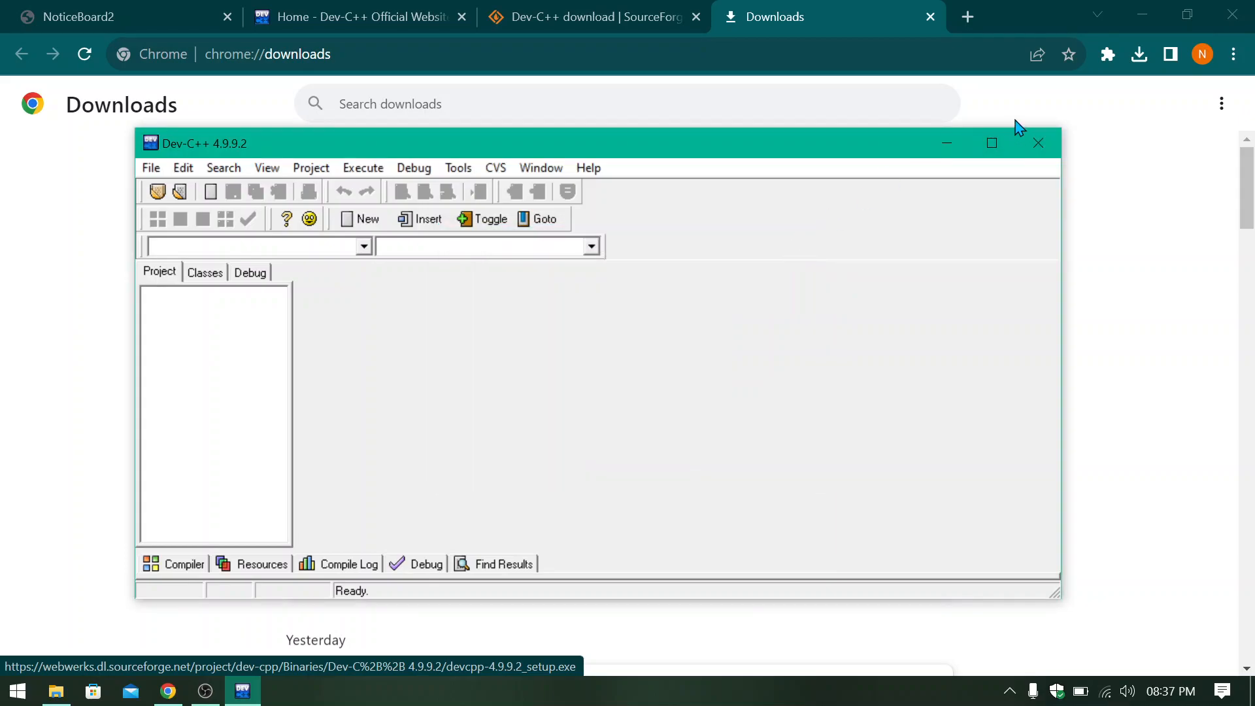
click(995, 142)
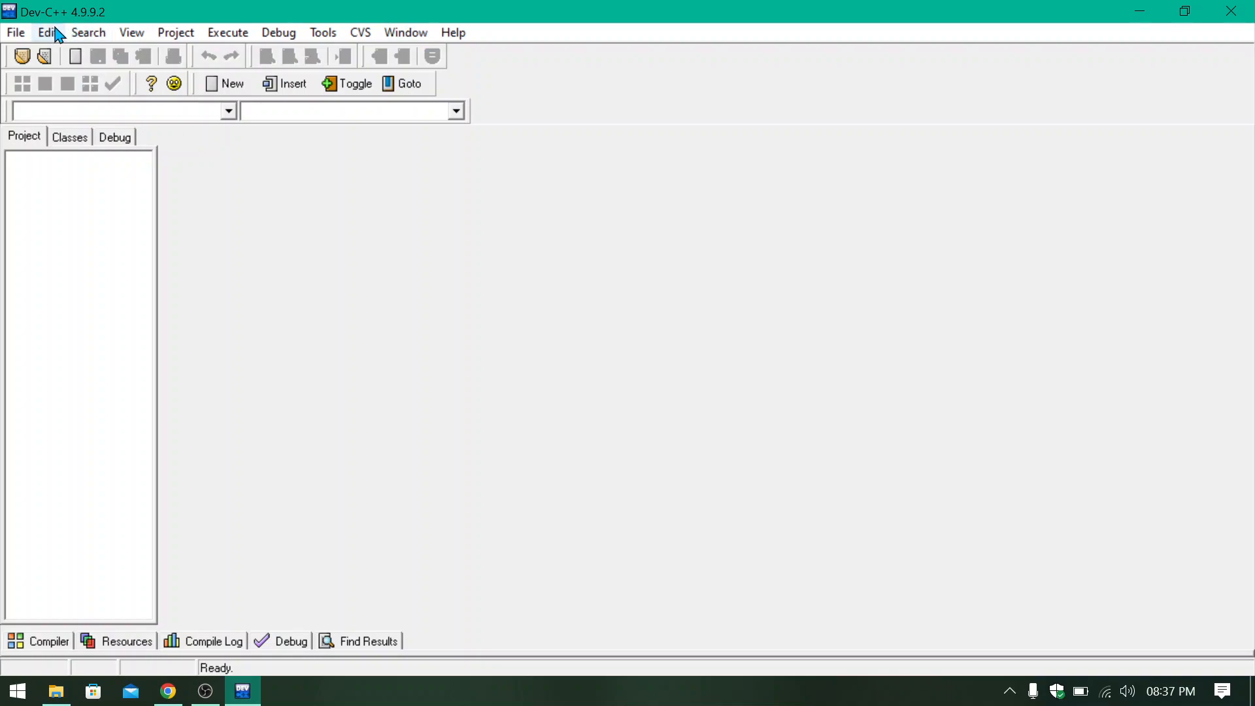
- Create a new source file in Dev-C++ and write #include<iostream> on its first line
click(19, 34)
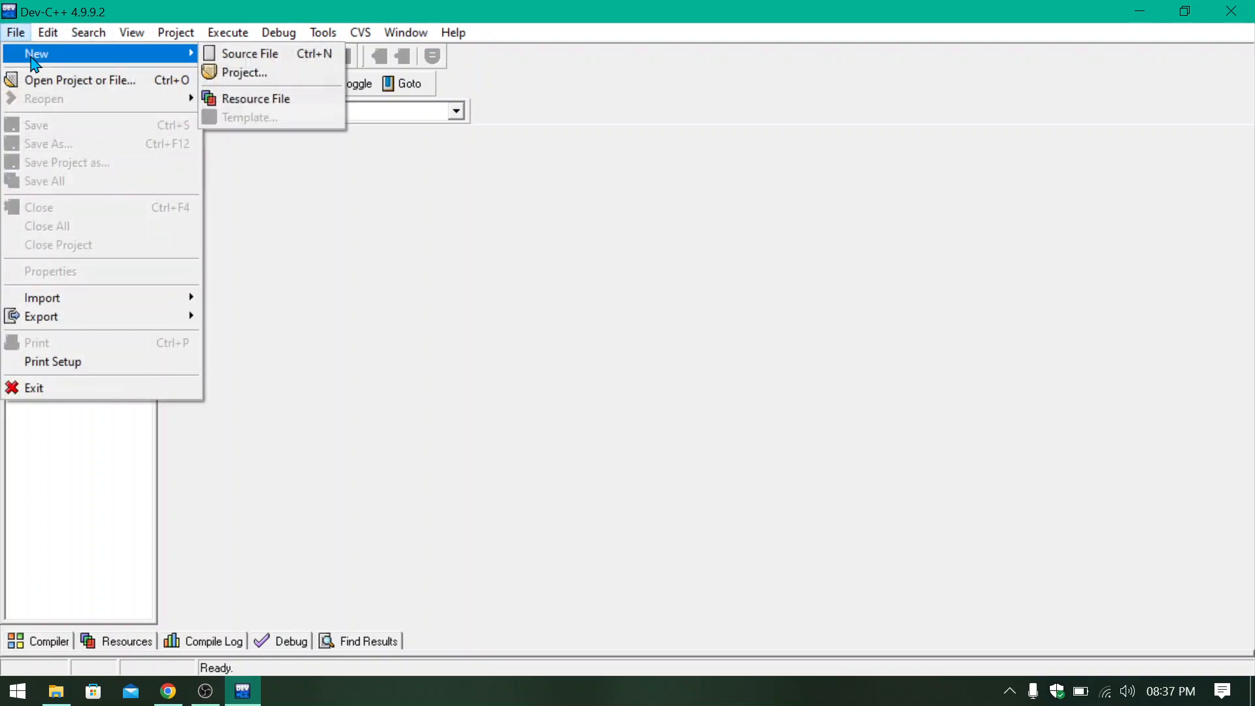
mouse_move(196, 29)
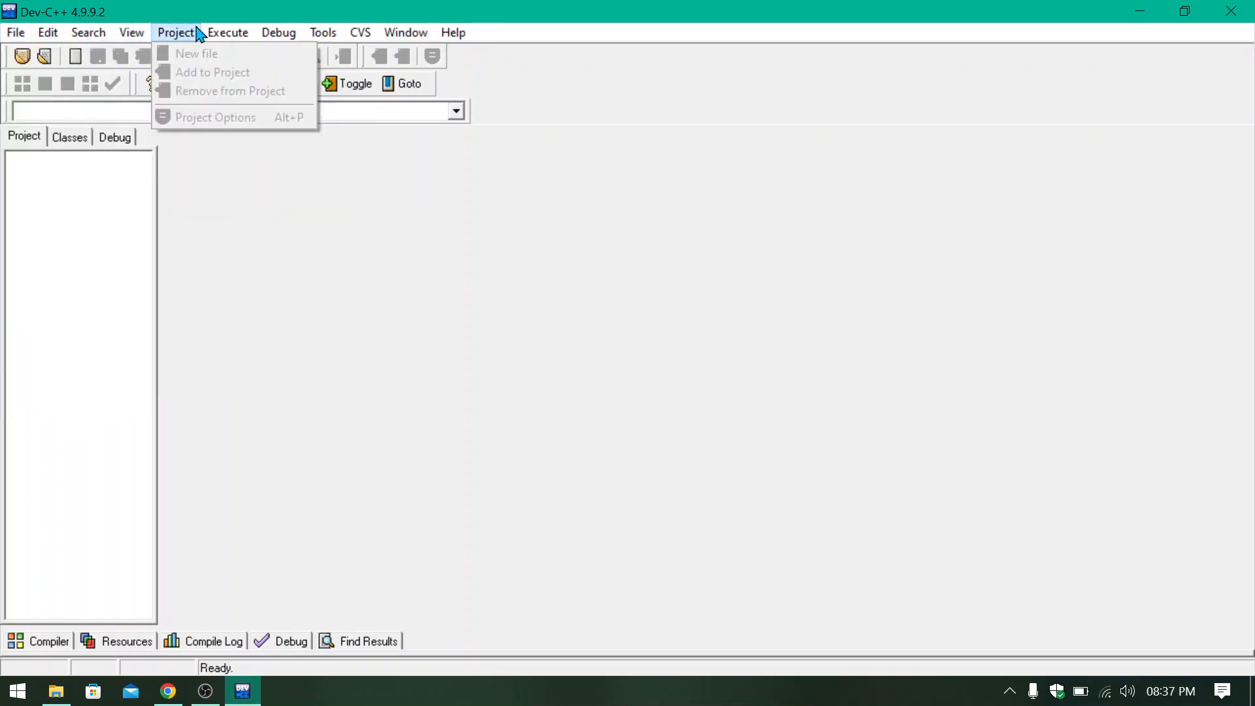
click(19, 34)
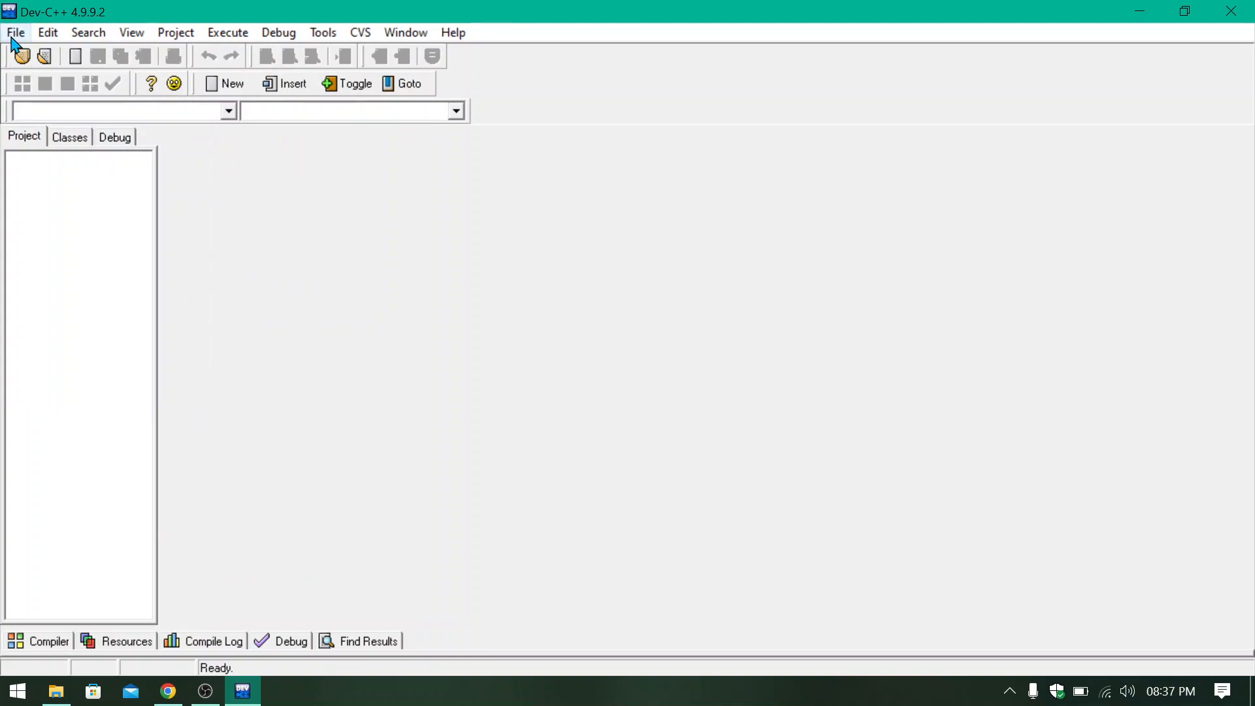
click(16, 33)
mouse_move(20, 53)
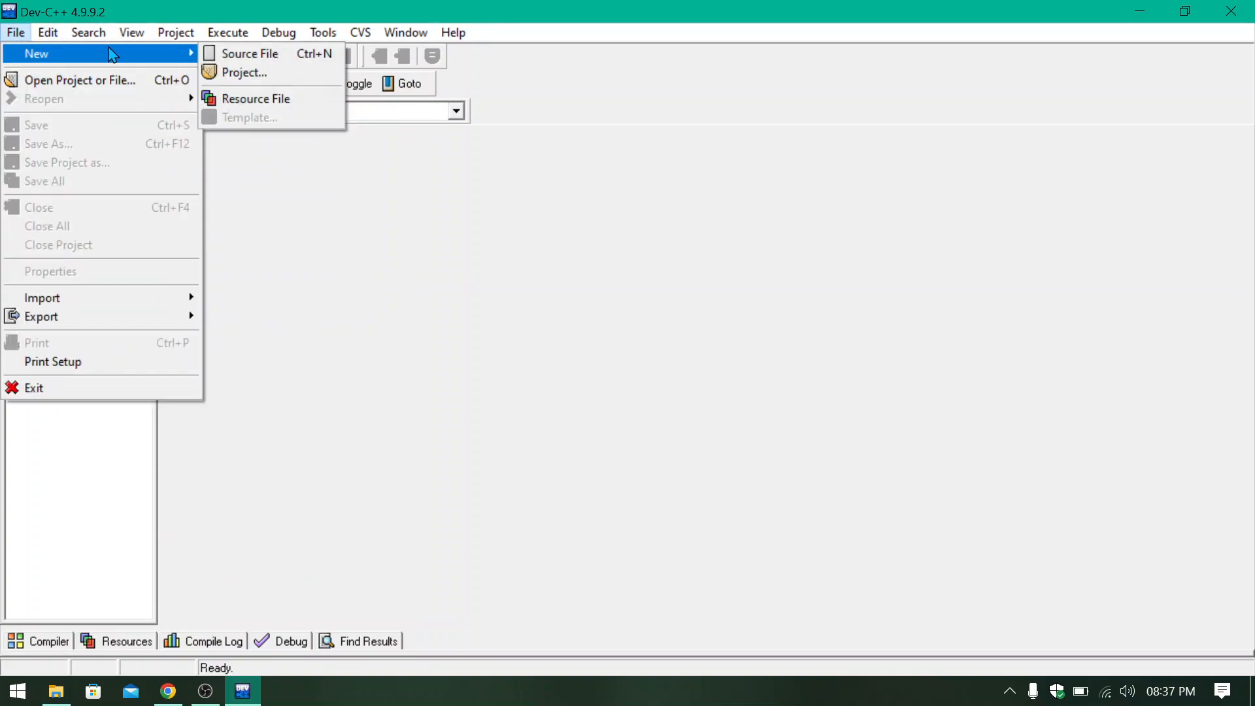
click(229, 55)
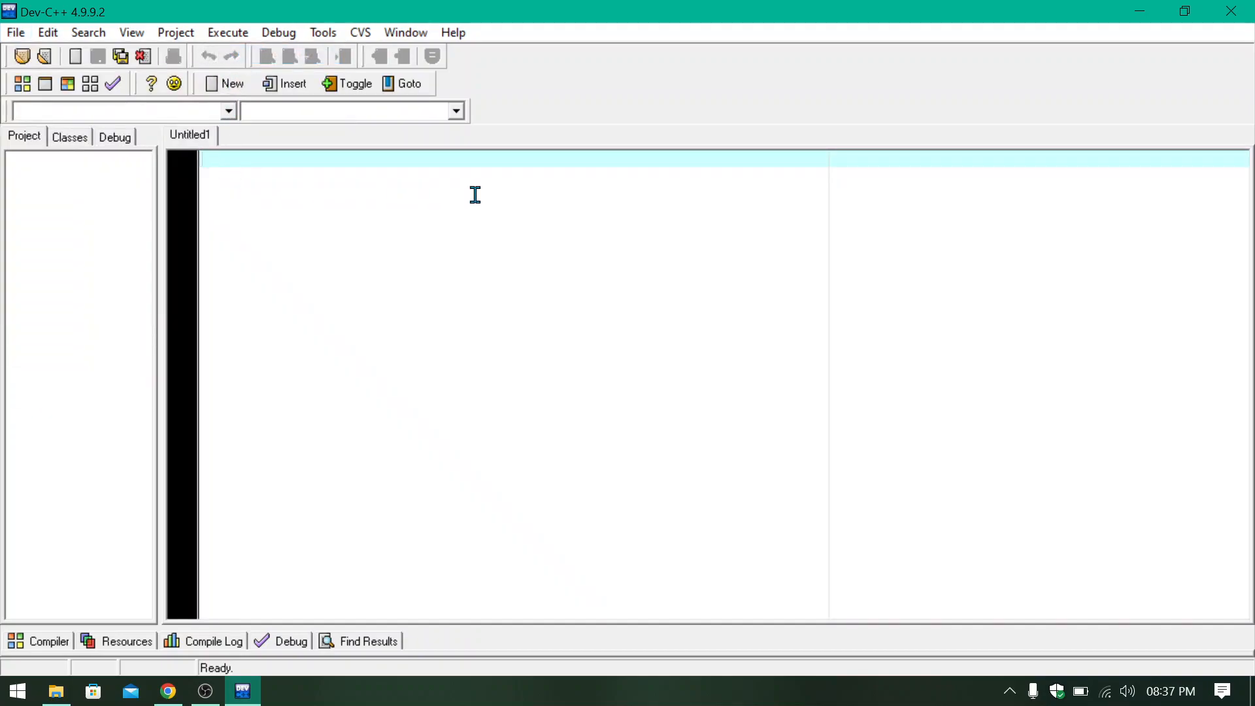
text(#in)
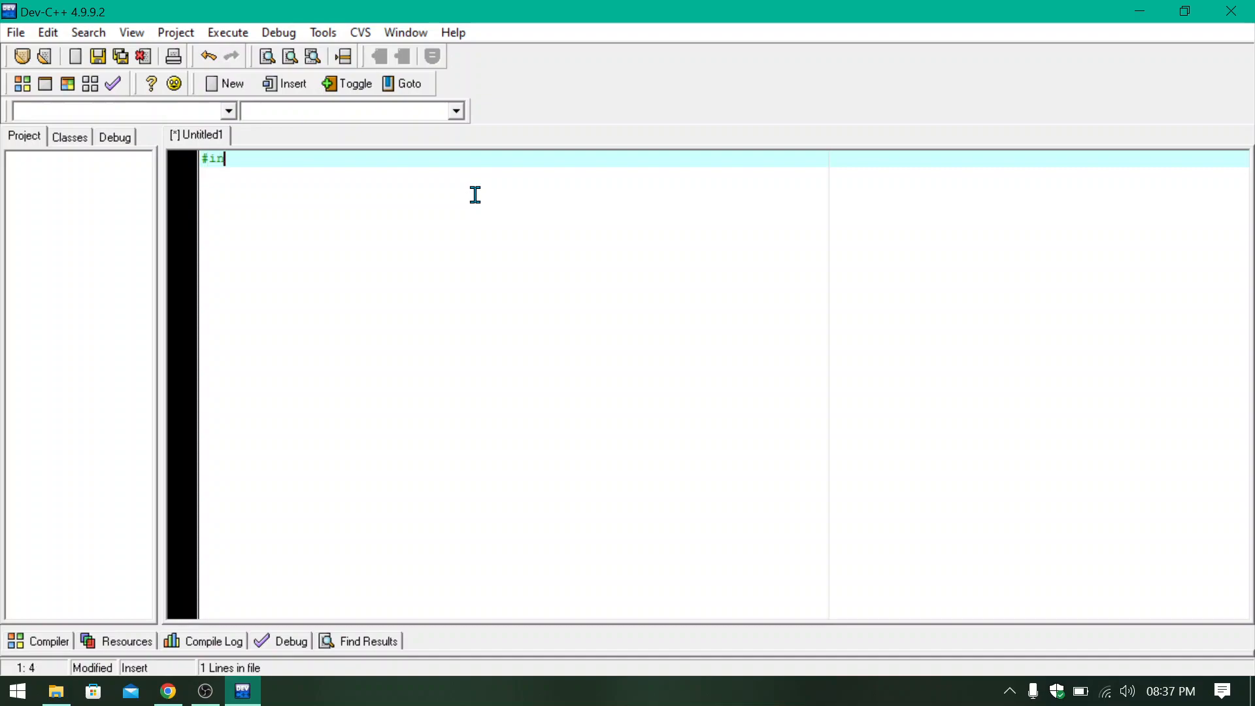
text(clude<iostream>)
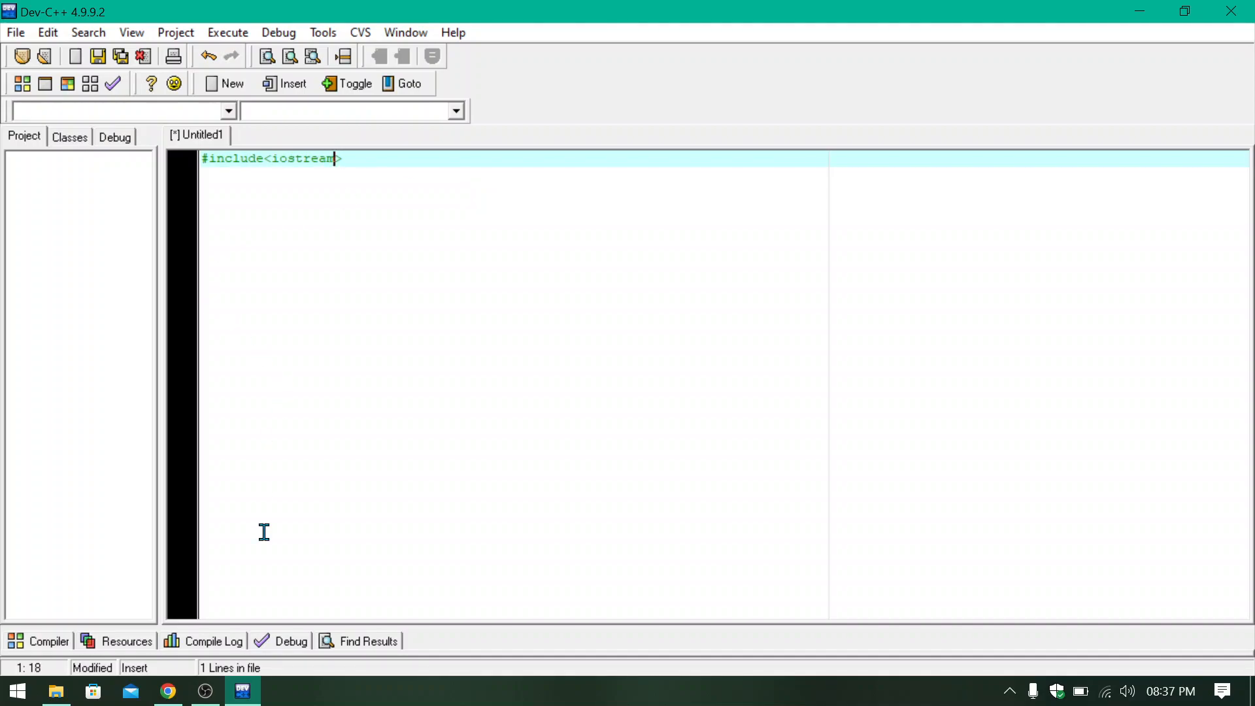
click(176, 698)
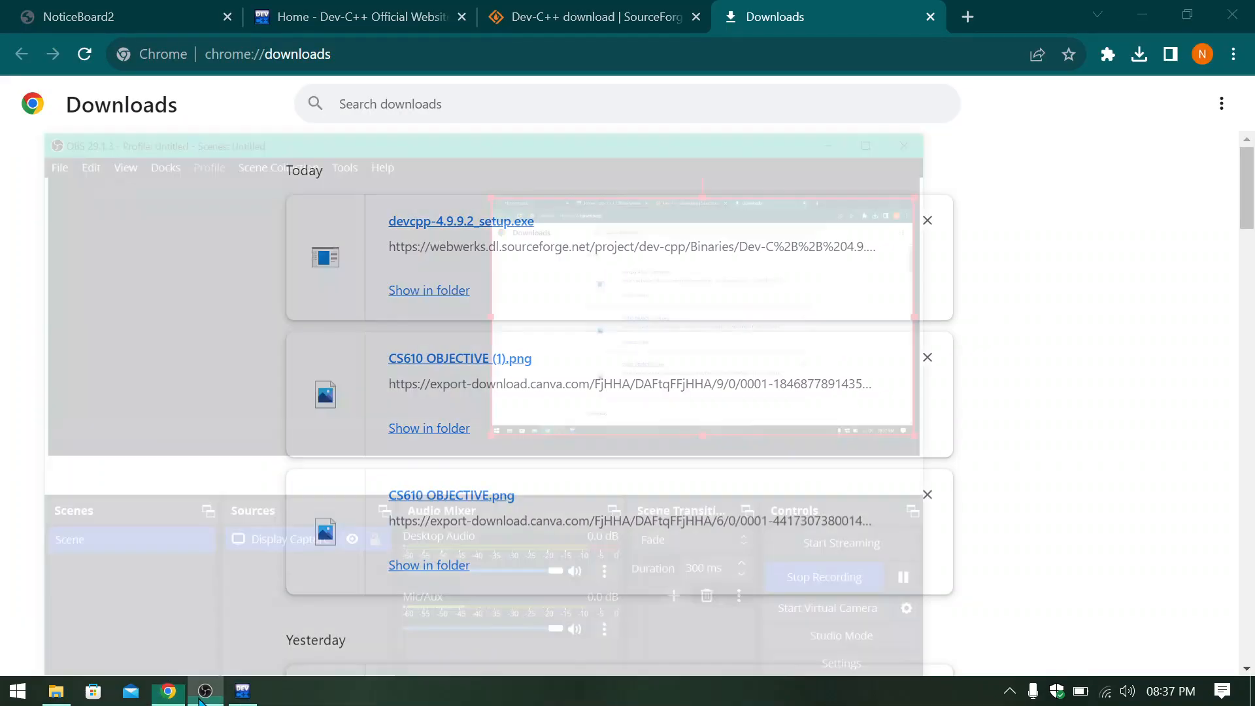